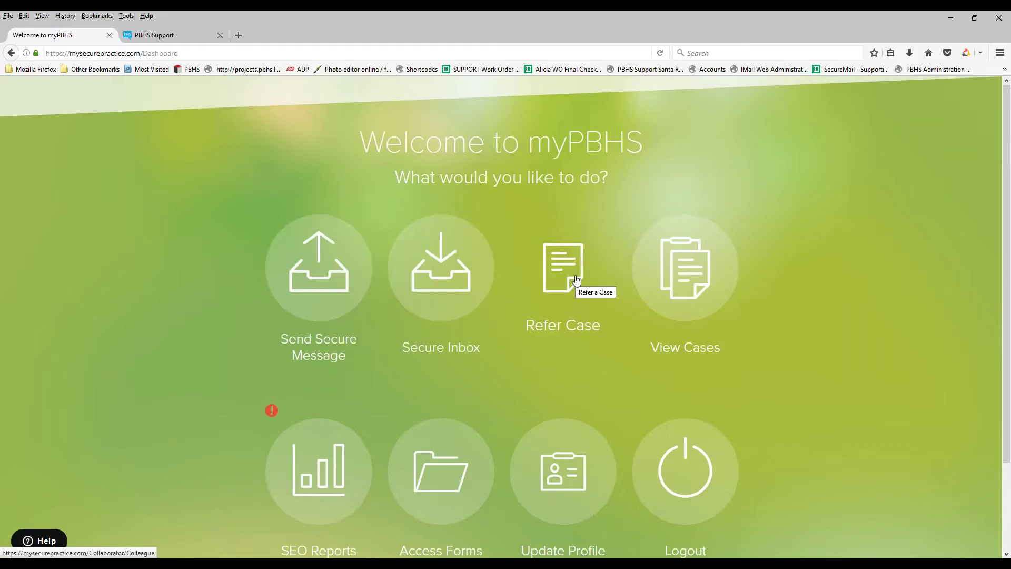
- Open the accepted case created 2/20/2017 from the case list and review its patient, treatment, referral and associated staff details
click(693, 307)
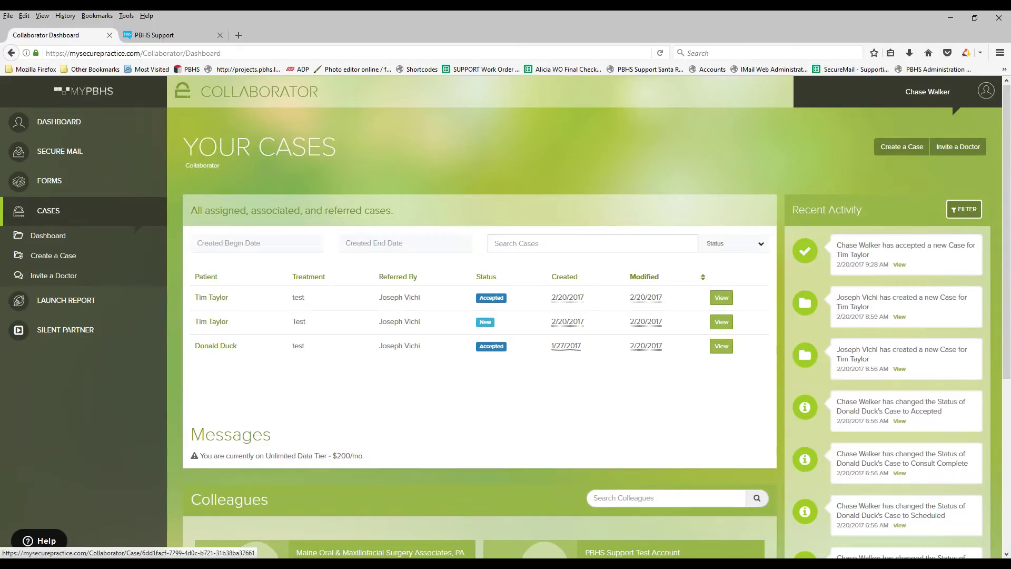
click(717, 299)
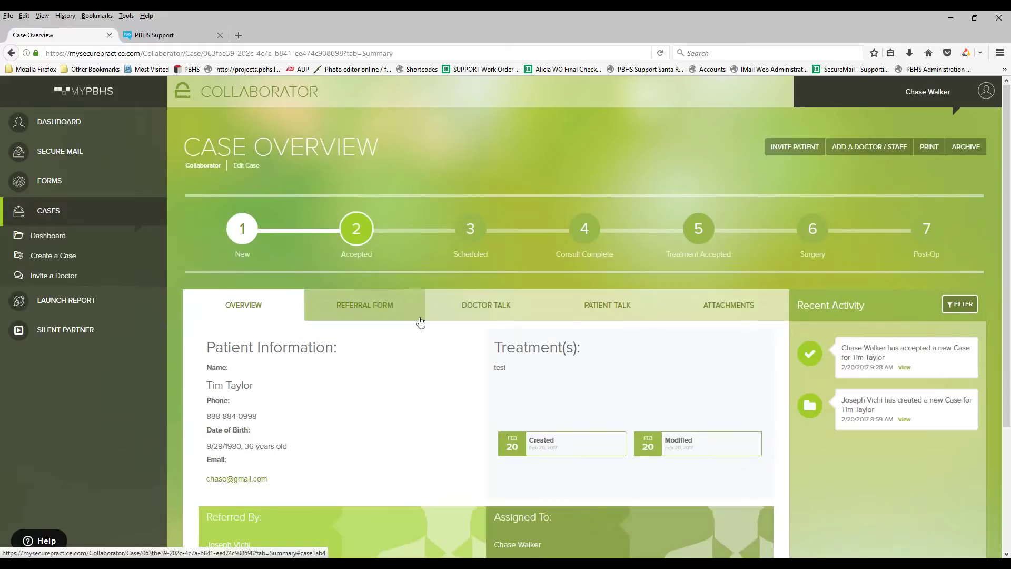
scroll(420, 327, down, 3)
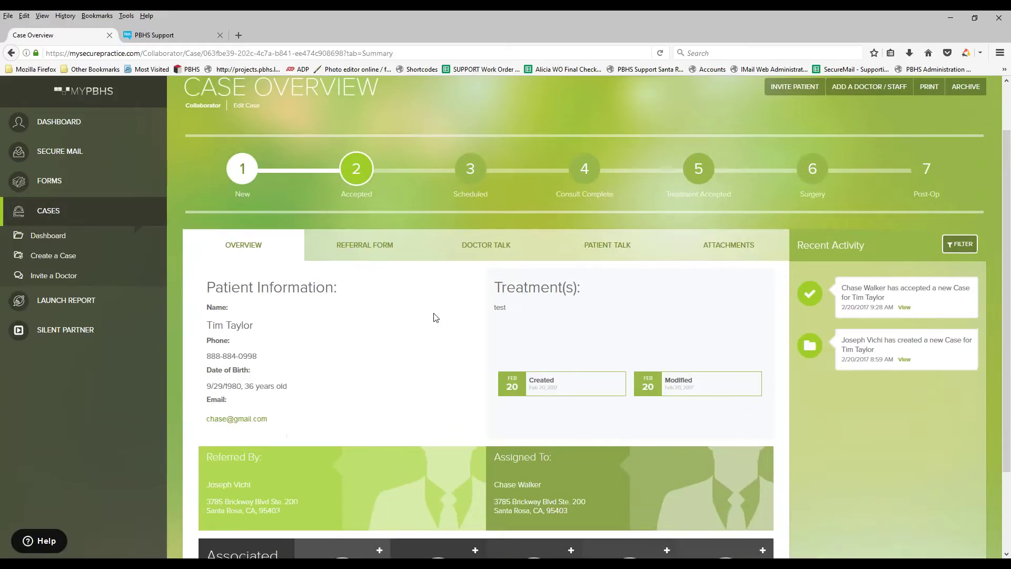
scroll(427, 315, down, 1)
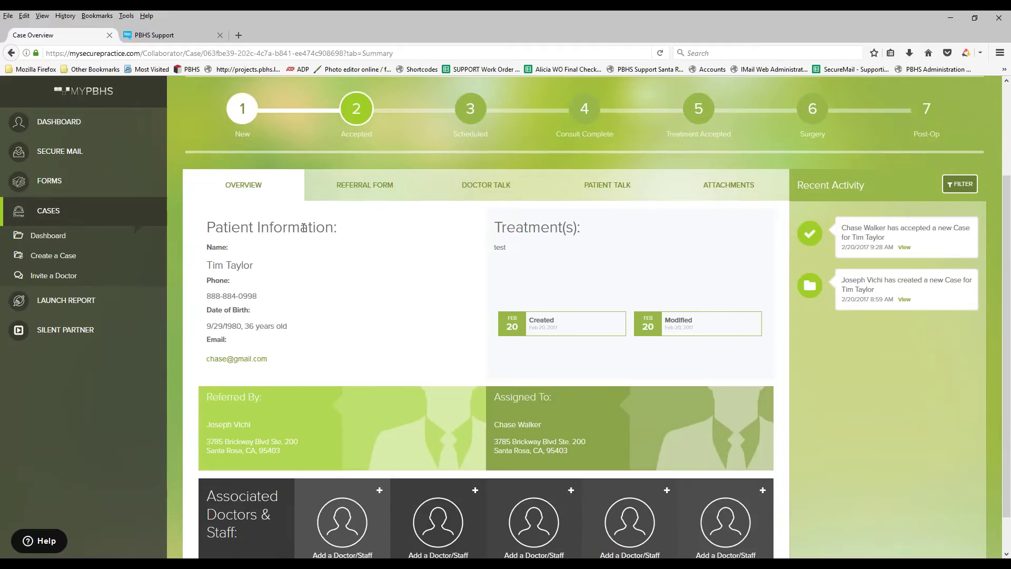
scroll(481, 248, down, 2)
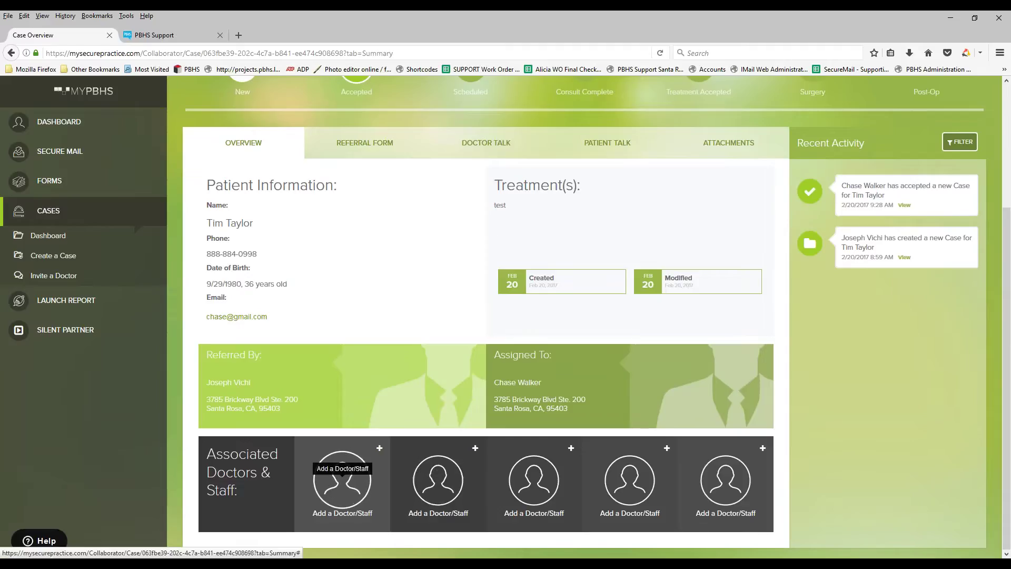
scroll(373, 393, up, 2)
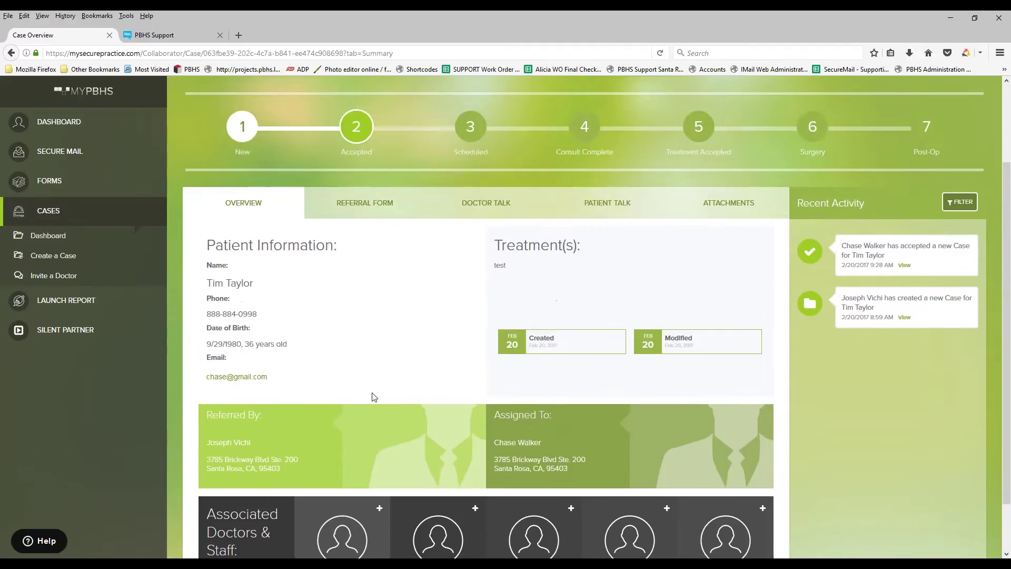
scroll(373, 396, up, 2)
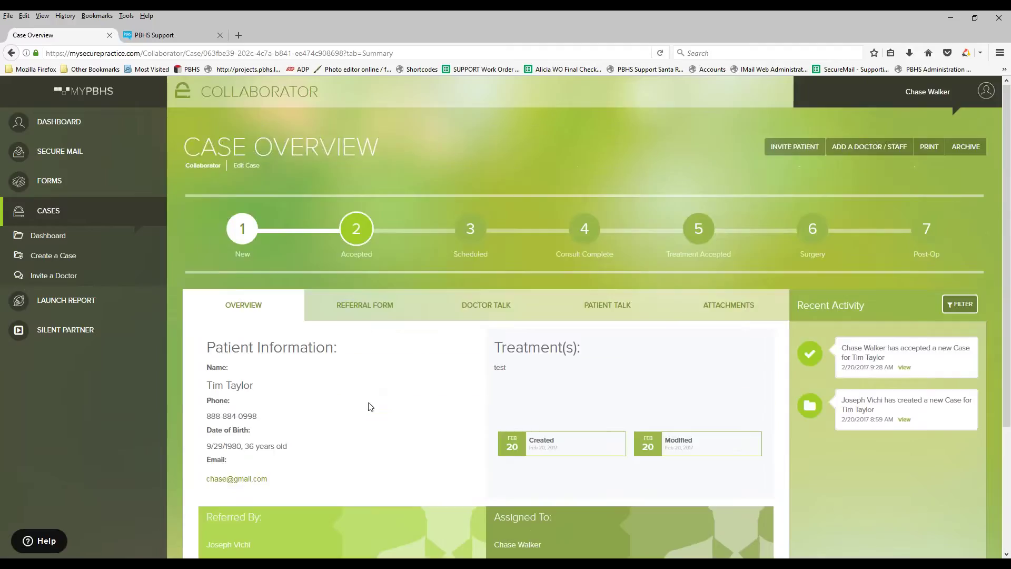
- Review the demographic and referring doctor information on the case's referral form
click(367, 316)
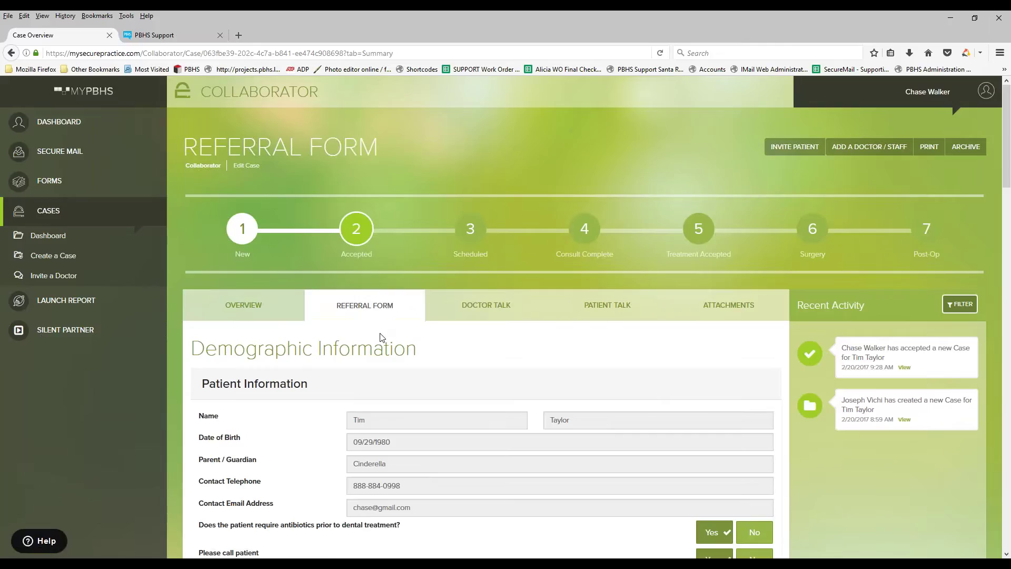
scroll(385, 336, down, 4)
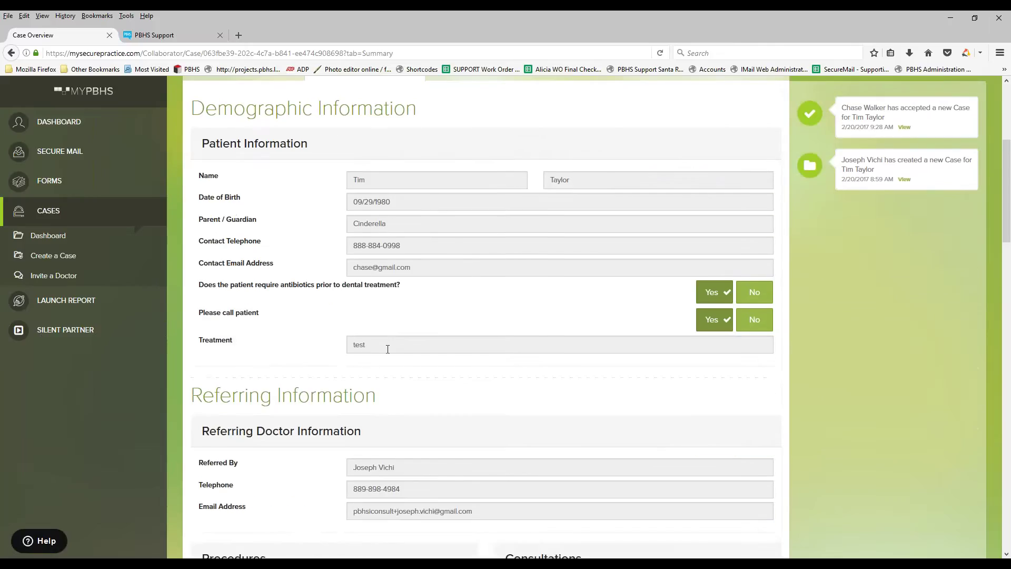
scroll(388, 349, up, 4)
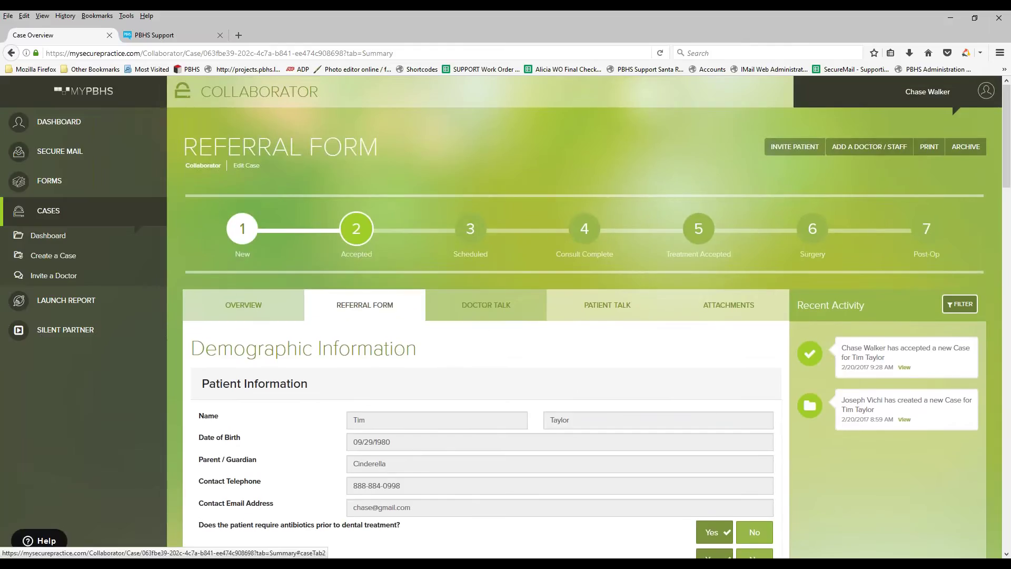
- Review the case's Doctor Talk discussion and place the cursor in the message box
click(490, 314)
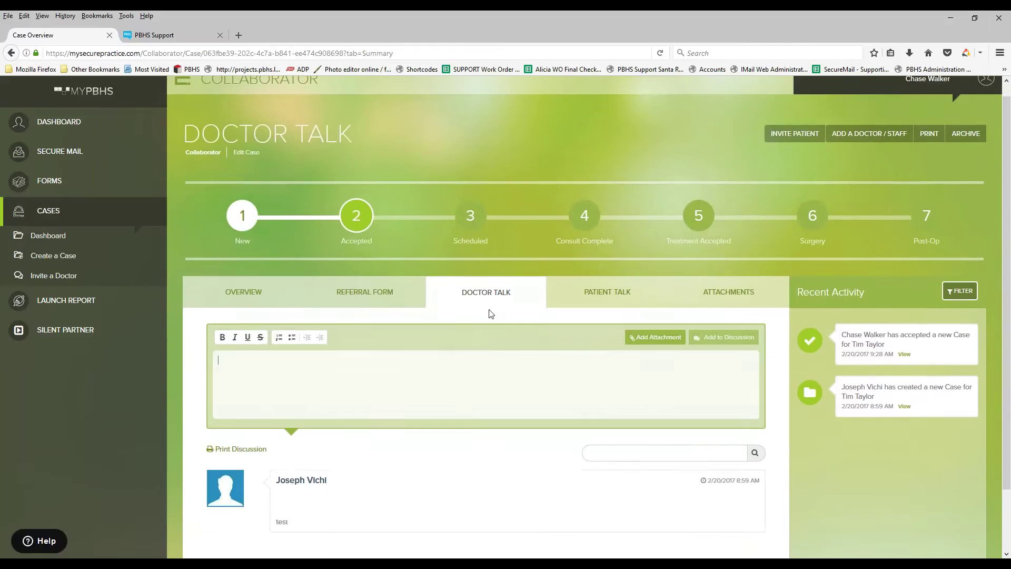
scroll(490, 314, down, 1)
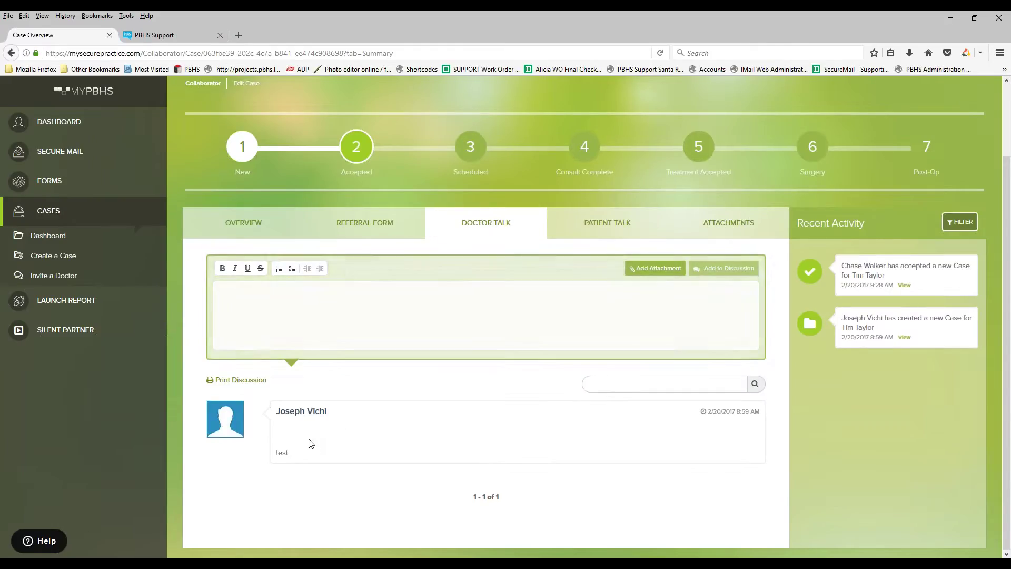
click(261, 339)
- View the patient invitation form from the case's Patient Talk section, and close it without sending
click(608, 232)
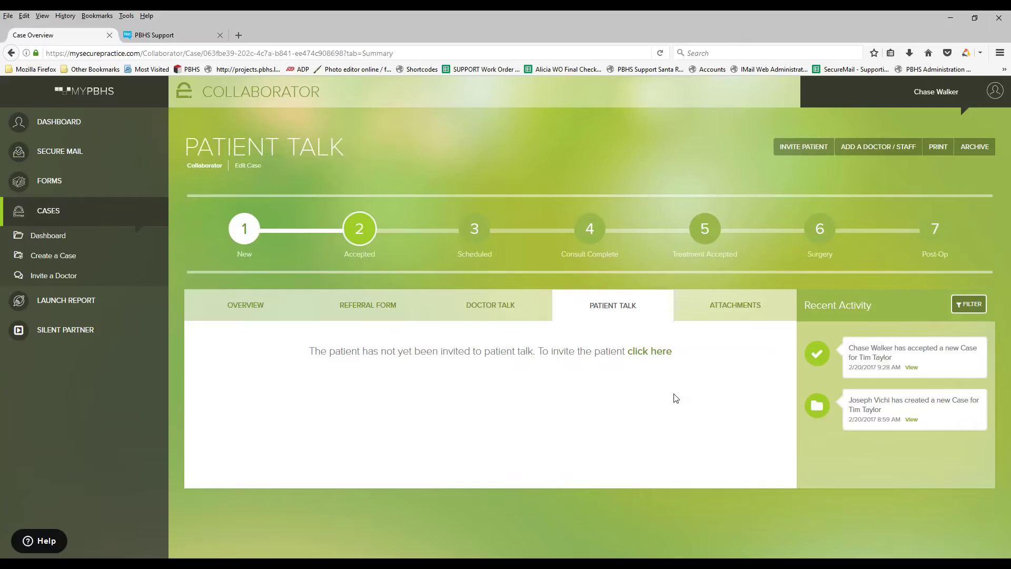
click(649, 351)
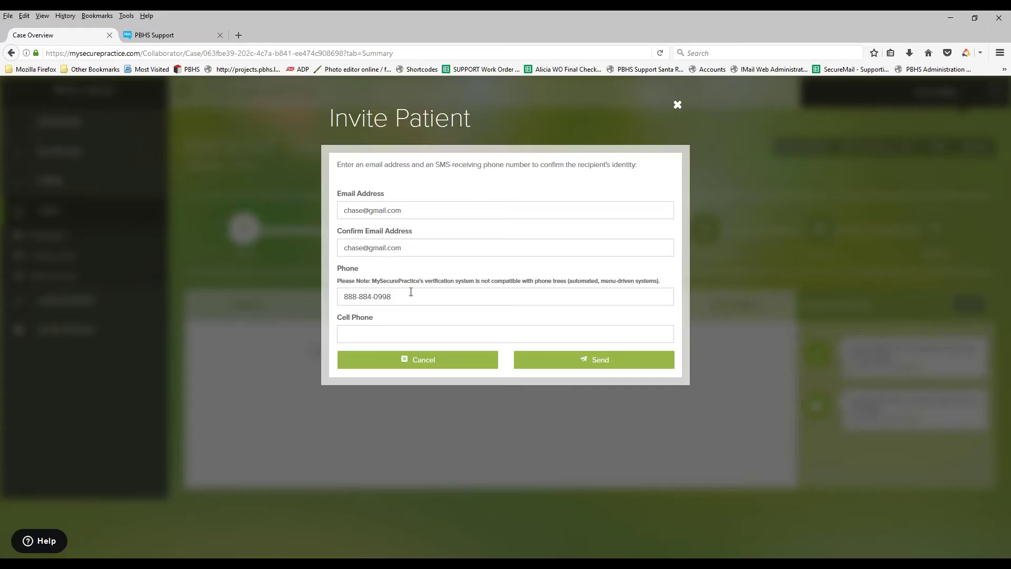
click(677, 109)
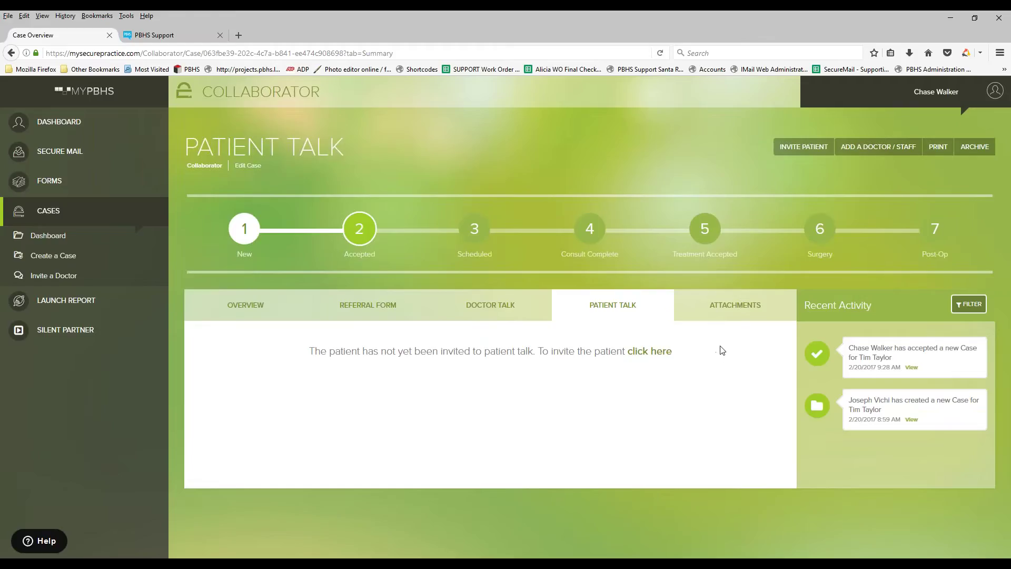
- Examine the case's attachments section, including the preview area and the file table
click(736, 318)
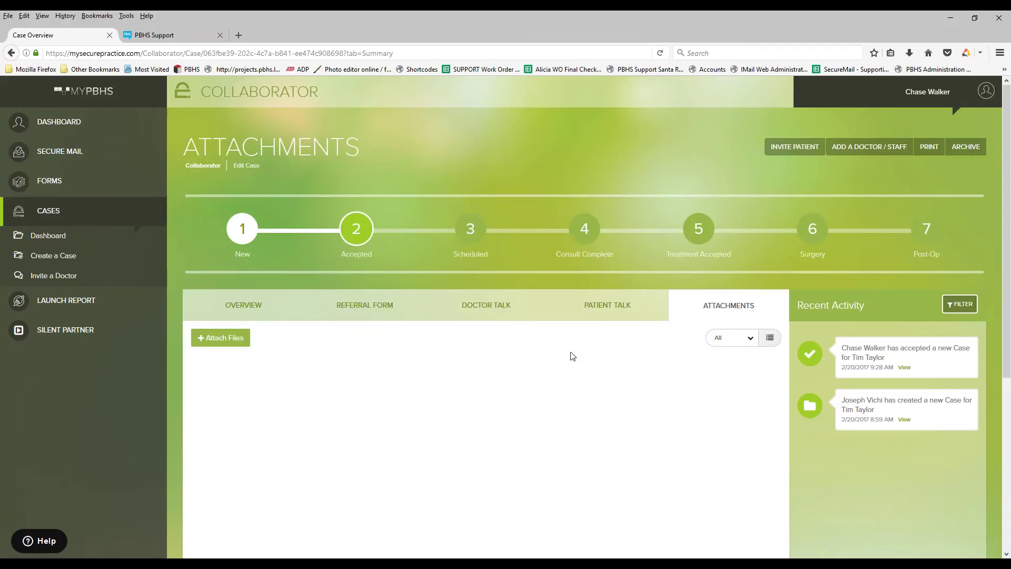
scroll(532, 362, down, 3)
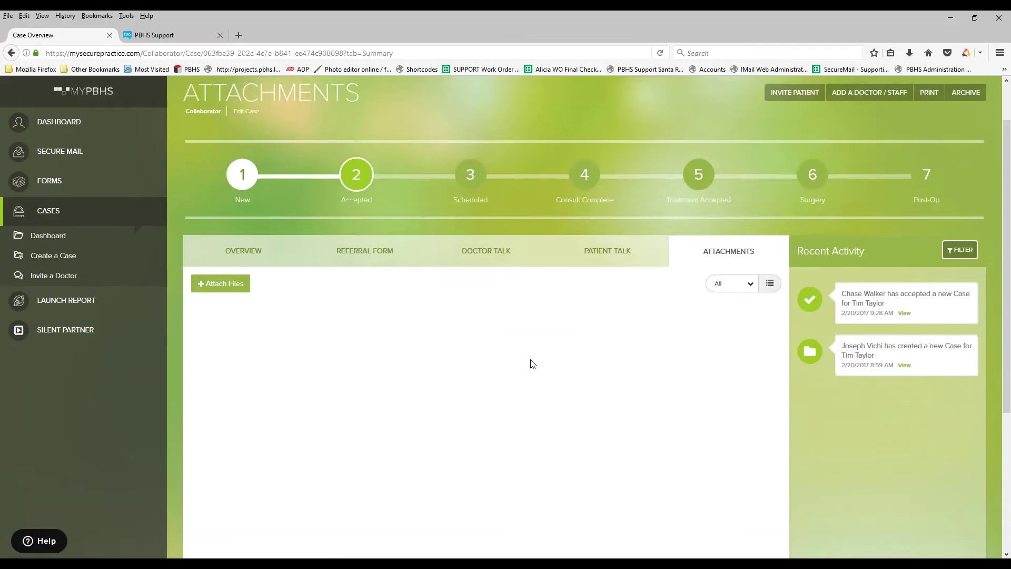
scroll(456, 298, down, 2)
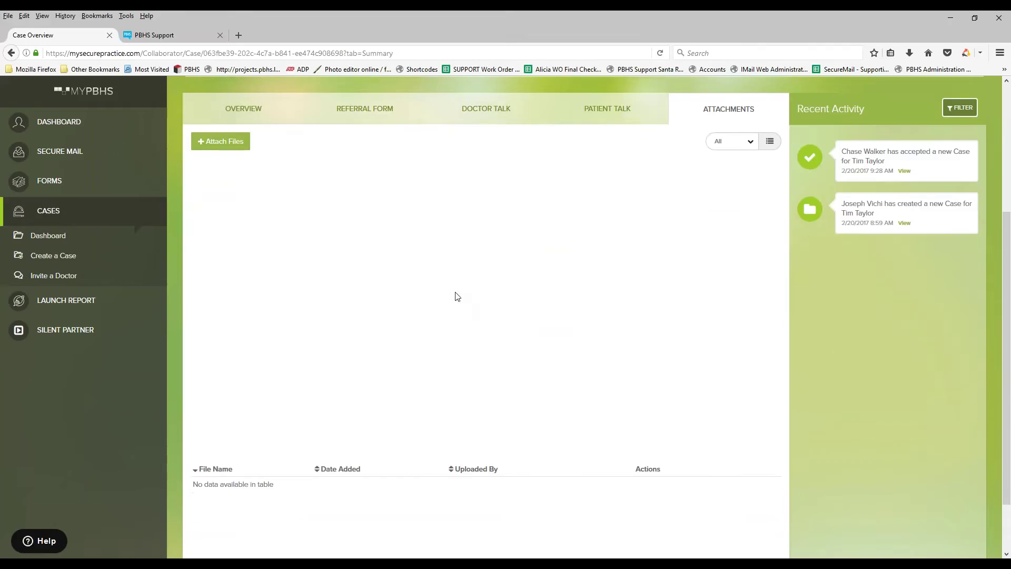
scroll(457, 328, up, 3)
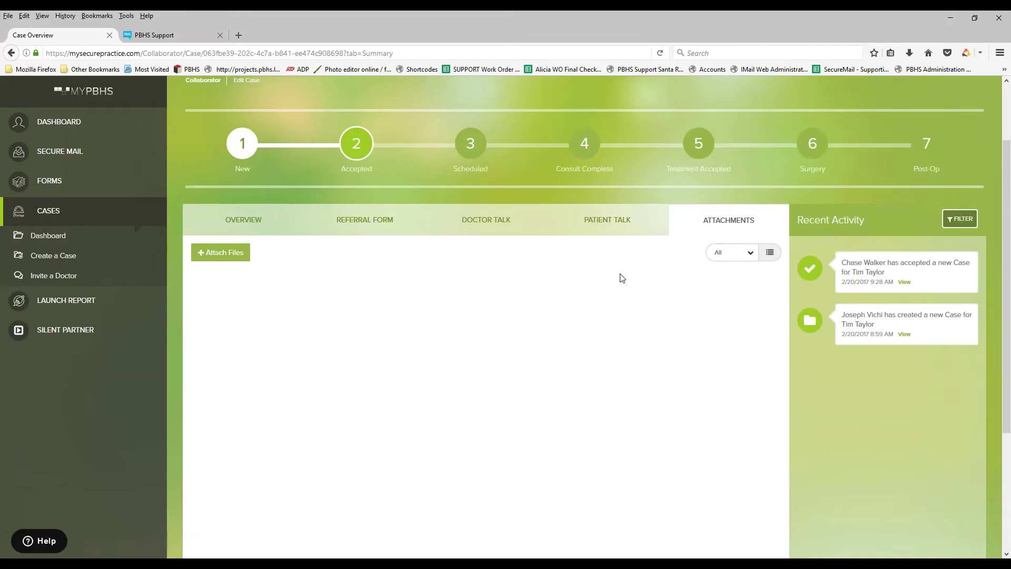
scroll(612, 282, down, 2)
scroll(610, 283, down, 2)
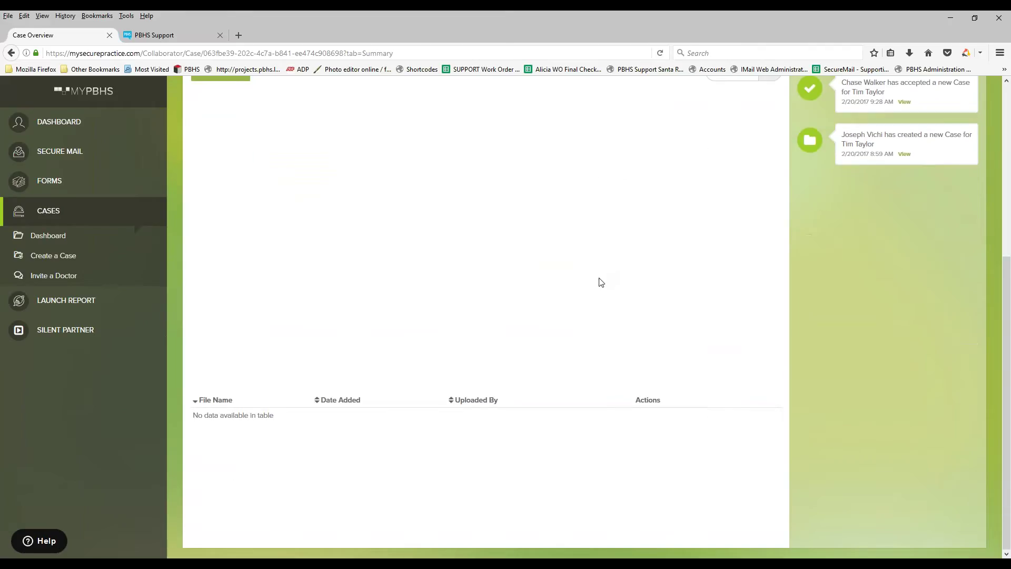
scroll(596, 283, up, 5)
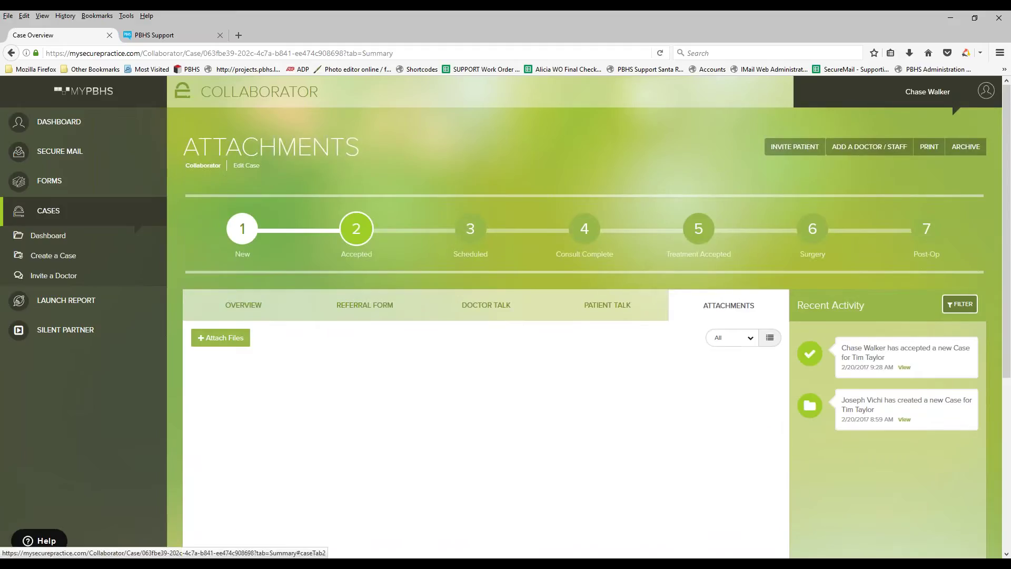
- Open the case created 1/27/2017 from the cases dashboard and examine its attached image and file options
click(48, 237)
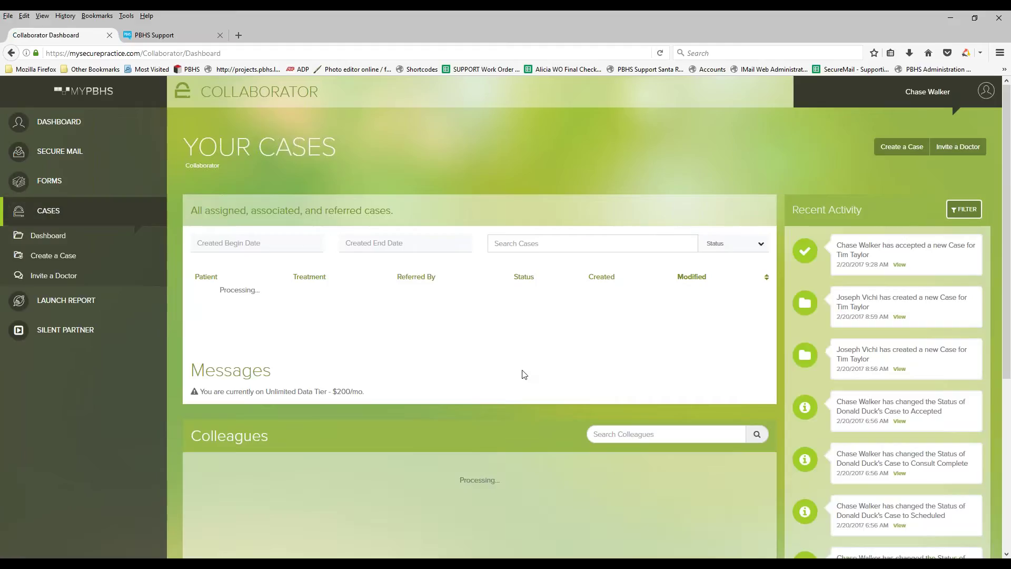
click(722, 346)
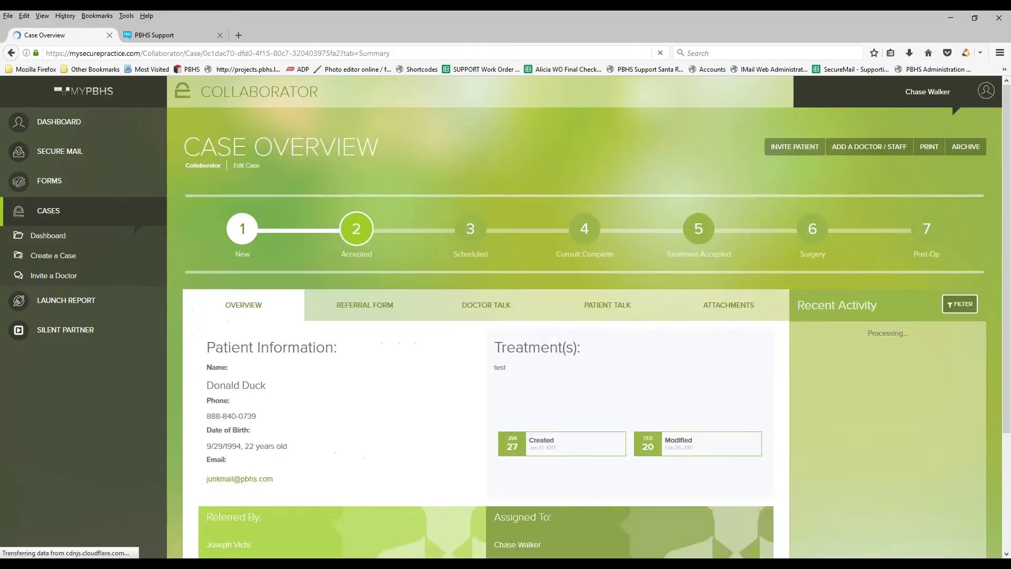
click(726, 311)
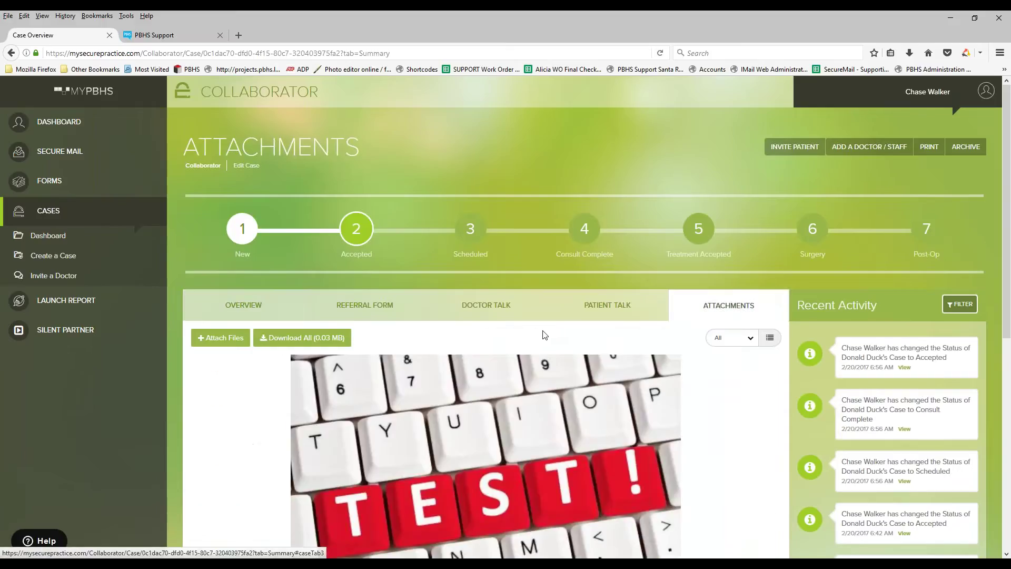
scroll(542, 330, down, 3)
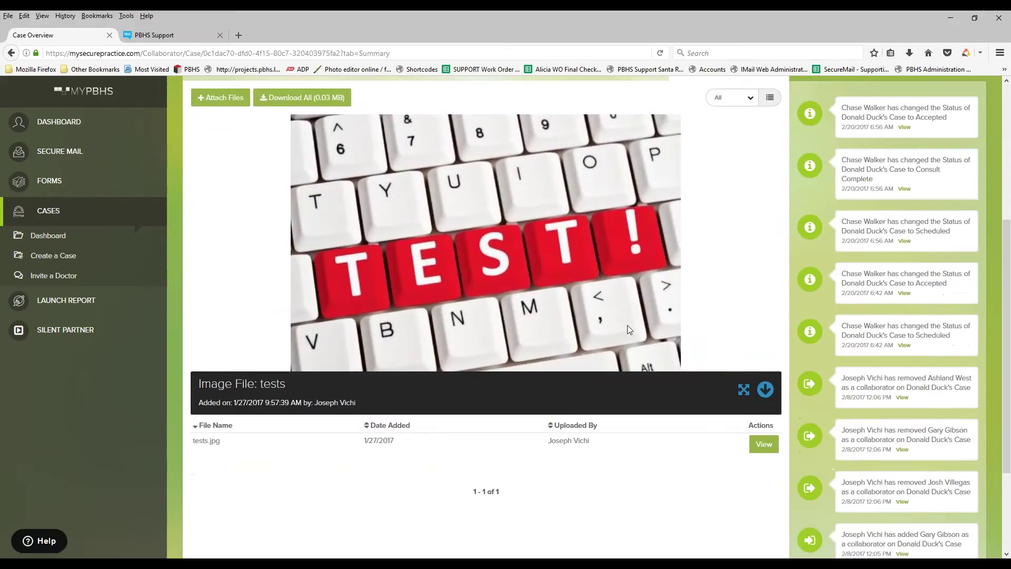
scroll(630, 323, up, 1)
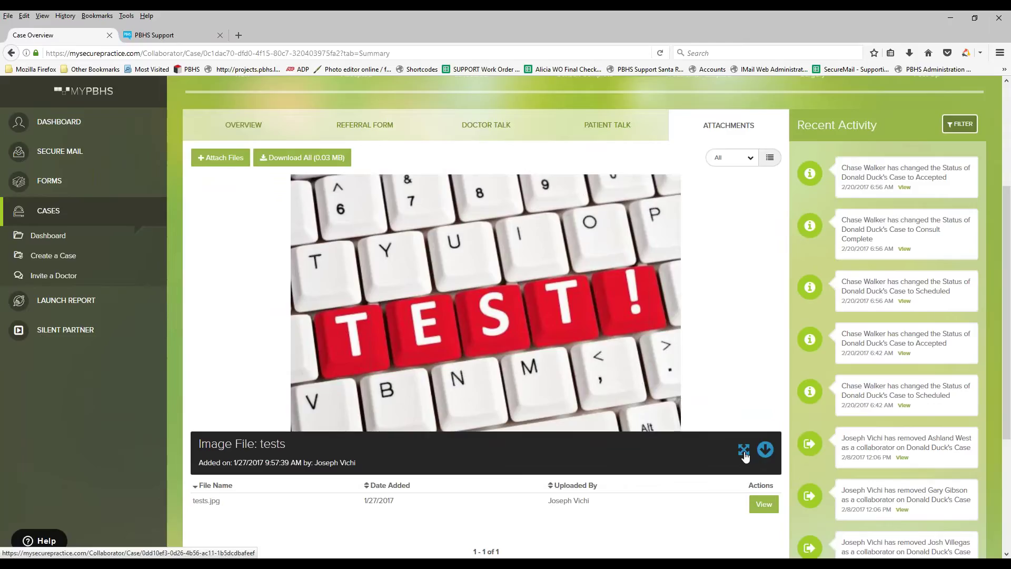
scroll(285, 322, up, 2)
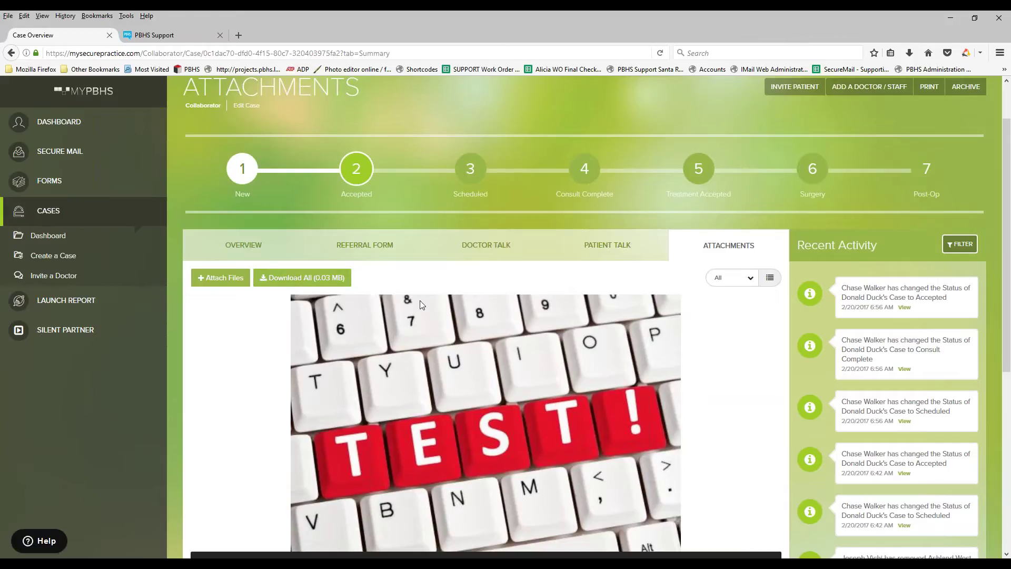
scroll(427, 314, up, 2)
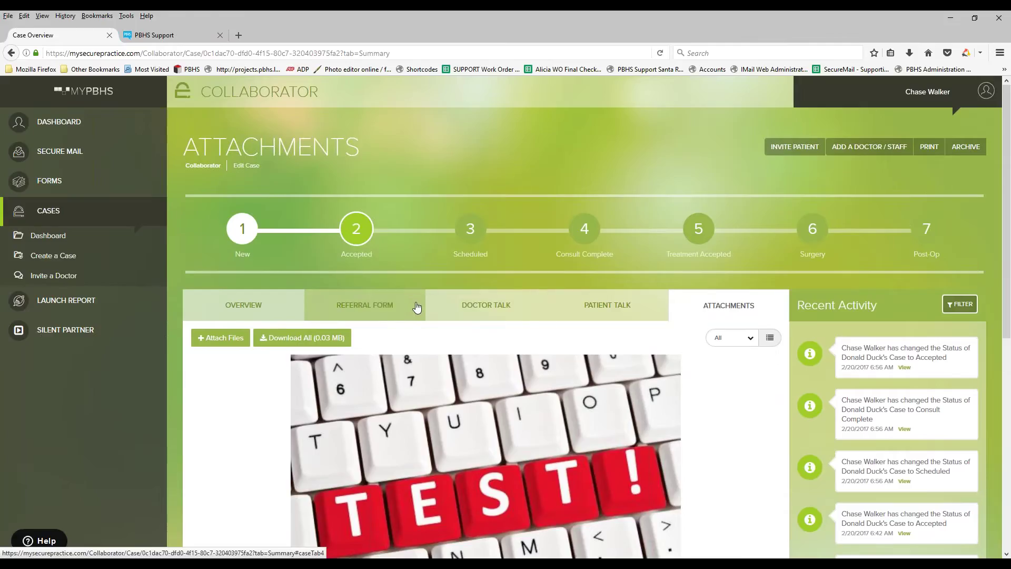
- Review this case's entire referral form, from procedures and consultations to the extraction chart, radiographs and case notes
click(377, 311)
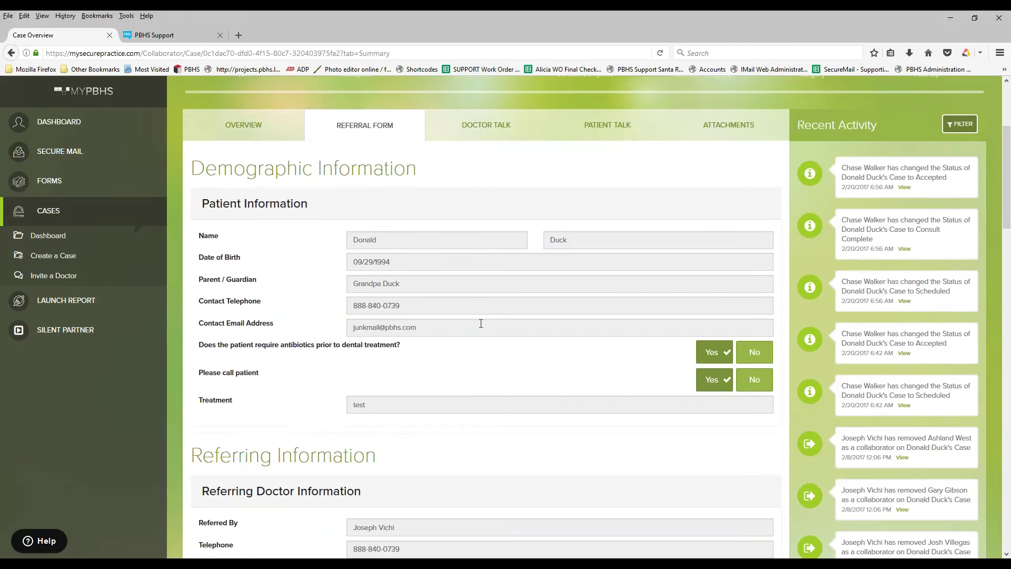
scroll(481, 323, down, 10)
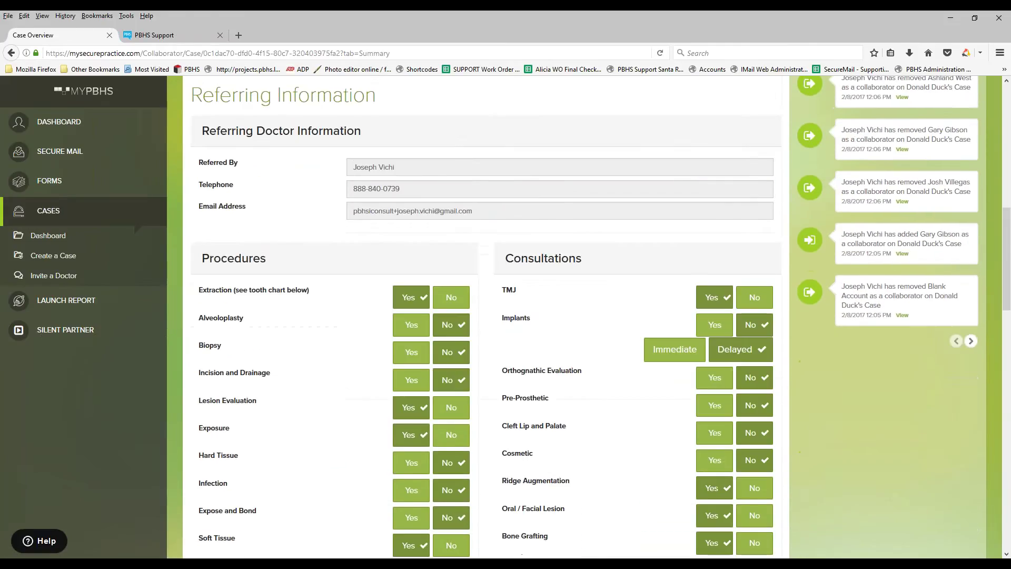
scroll(484, 317, down, 12)
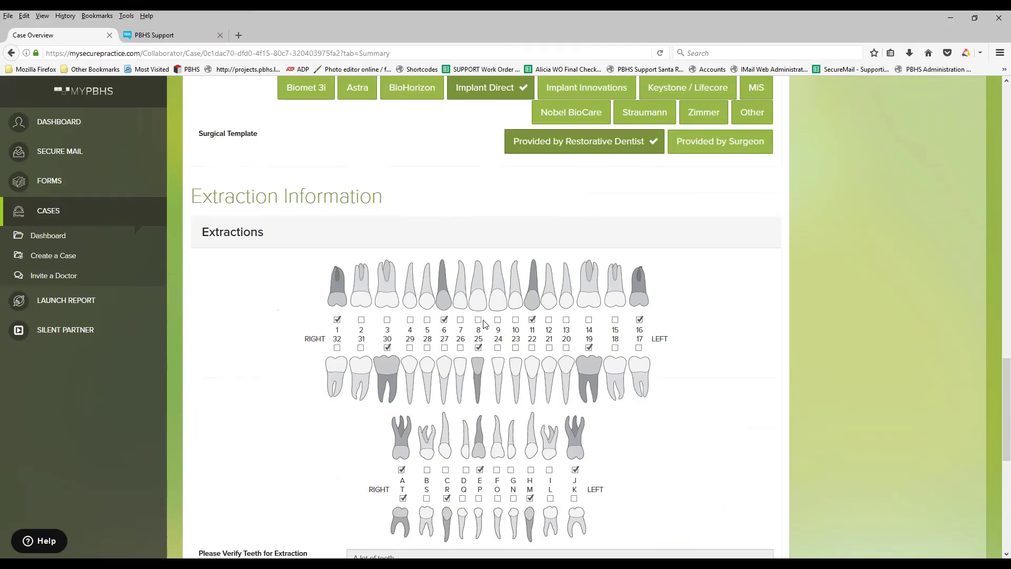
scroll(487, 316, down, 1)
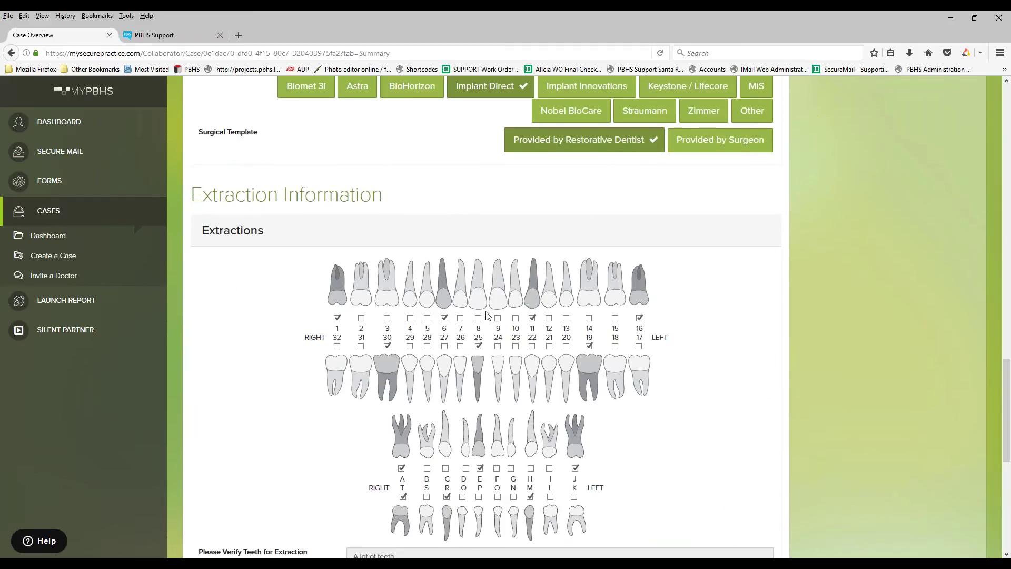
scroll(488, 316, down, 7)
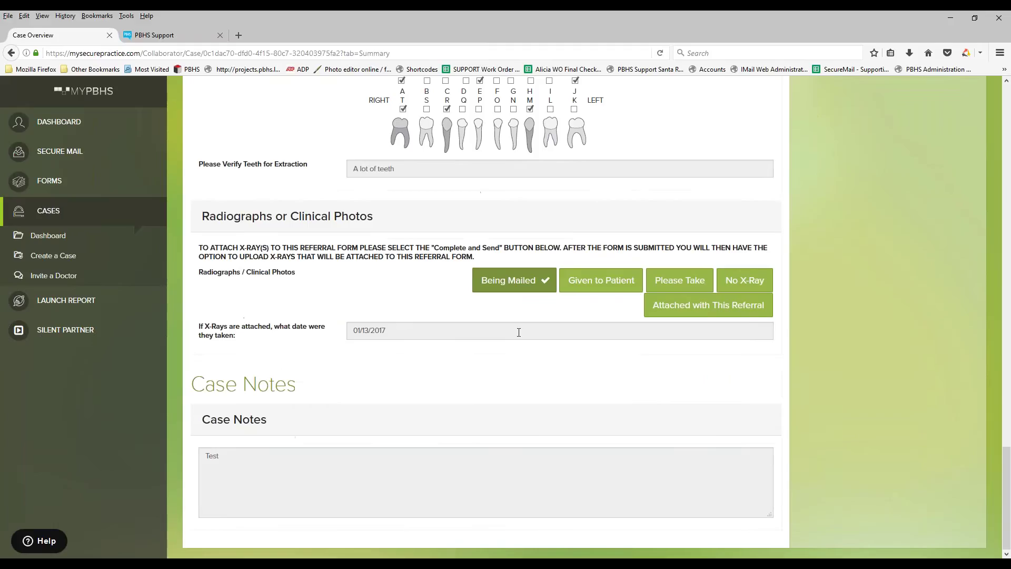
scroll(517, 332, up, 13)
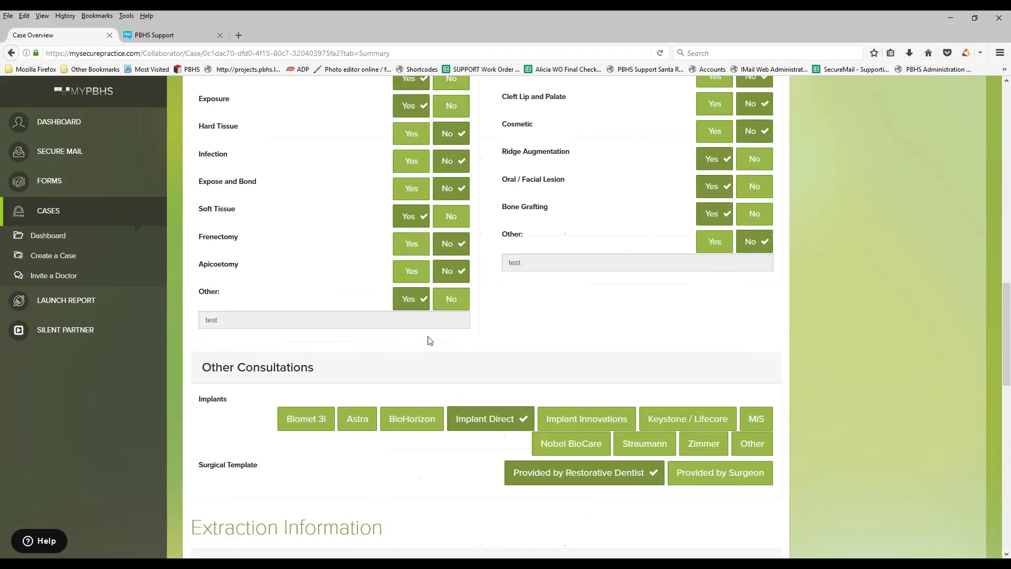
scroll(440, 329, up, 10)
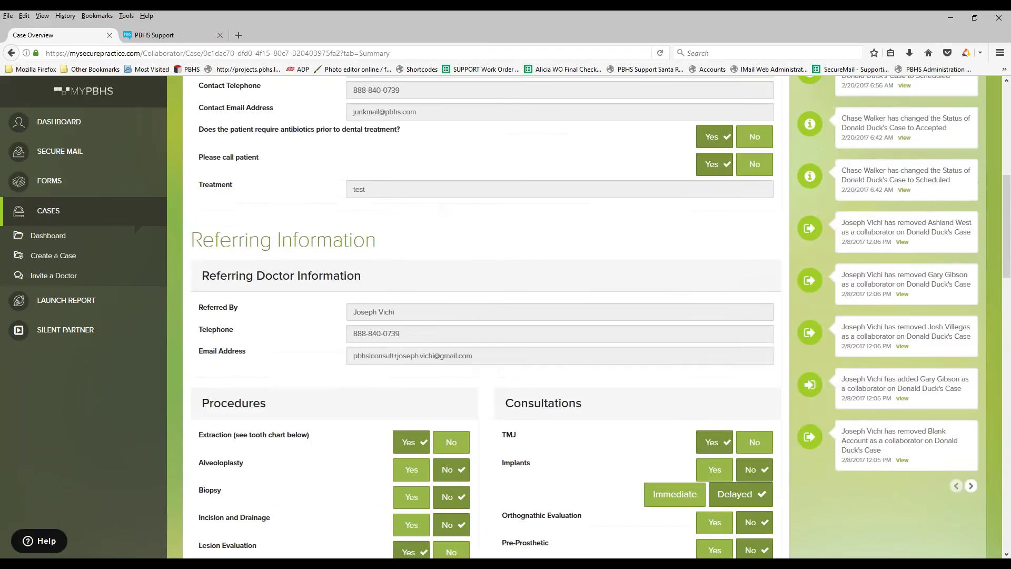
- Return to this case's overview, and open the case with the status New from the cases dashboard
scroll(442, 336, up, 5)
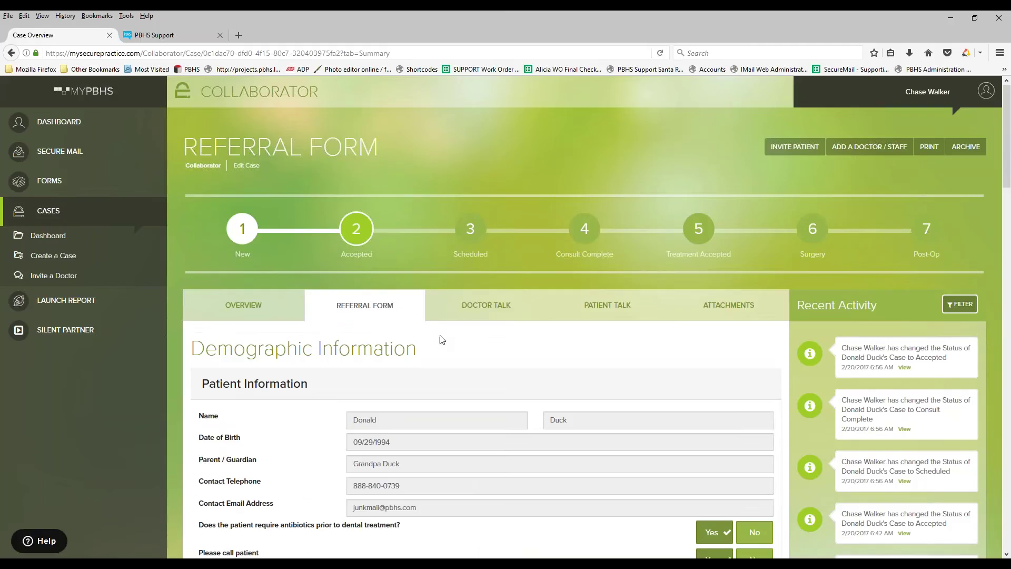
click(250, 310)
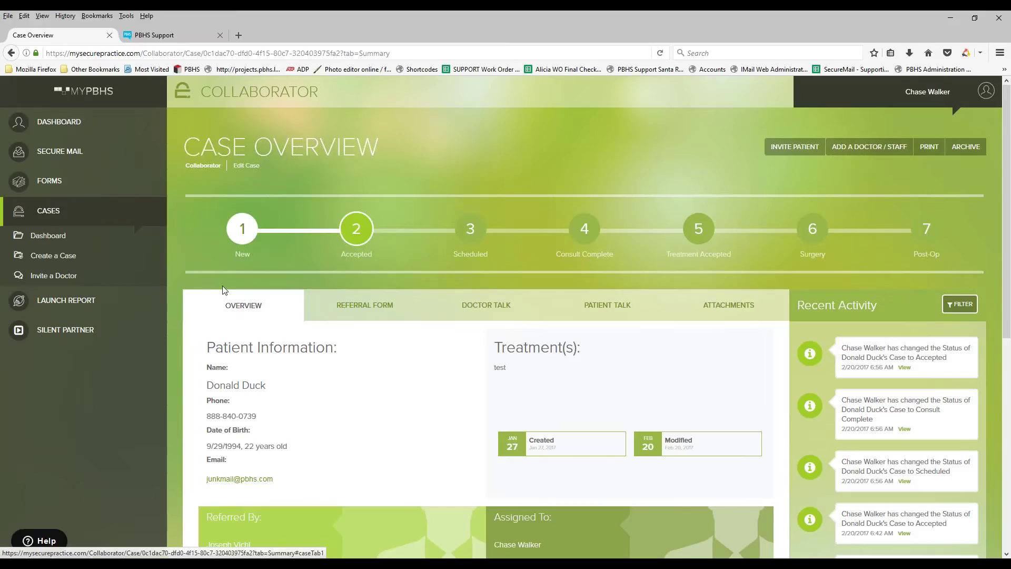
click(76, 236)
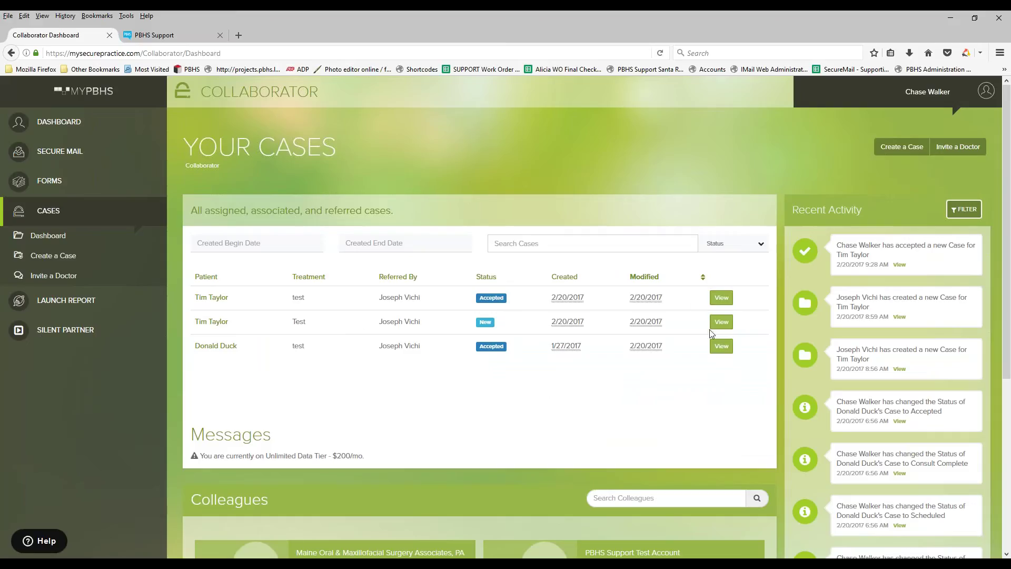
click(722, 321)
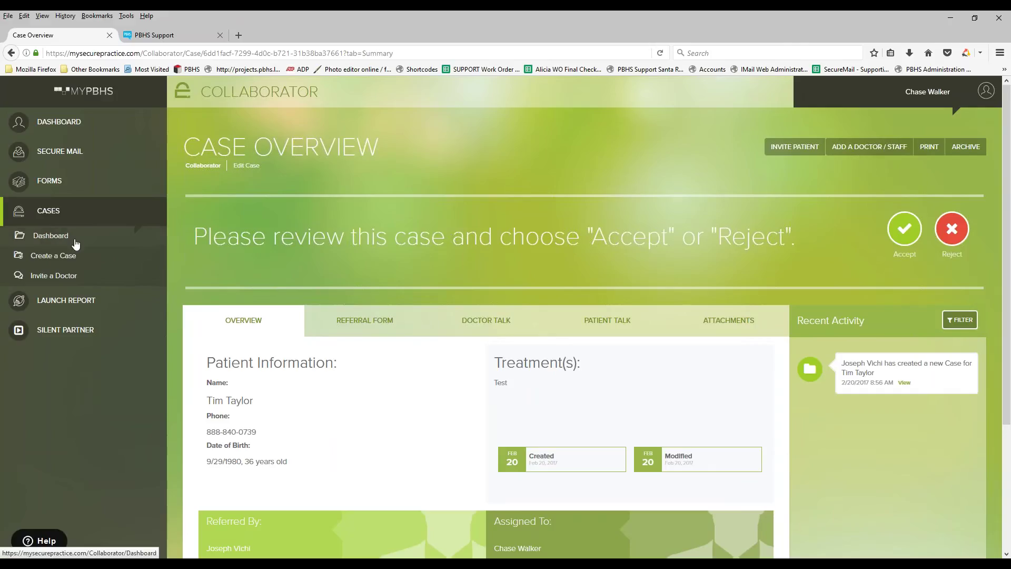
- View the Invite a Doctor form and close it without sending an invitation
click(47, 282)
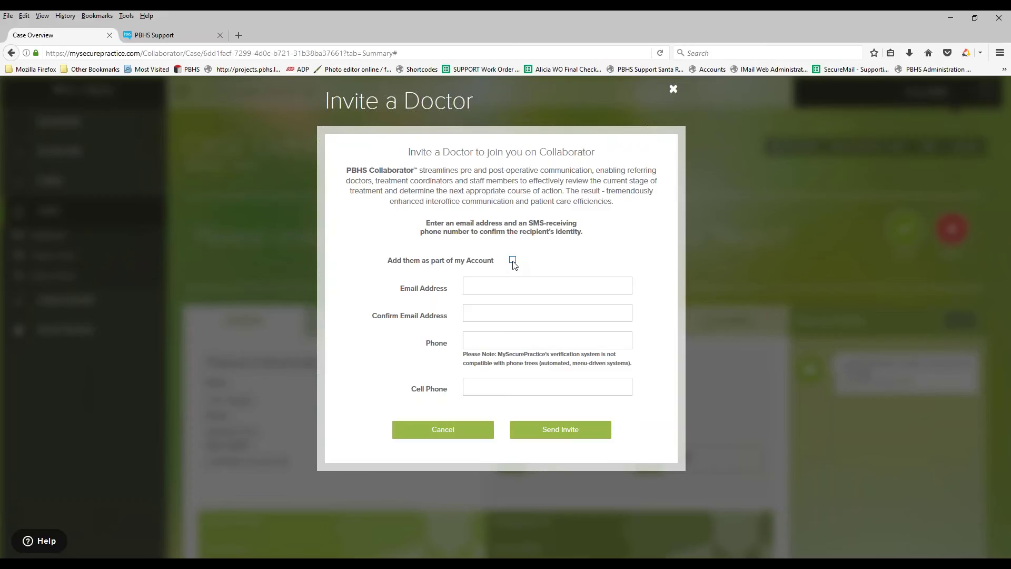
click(661, 94)
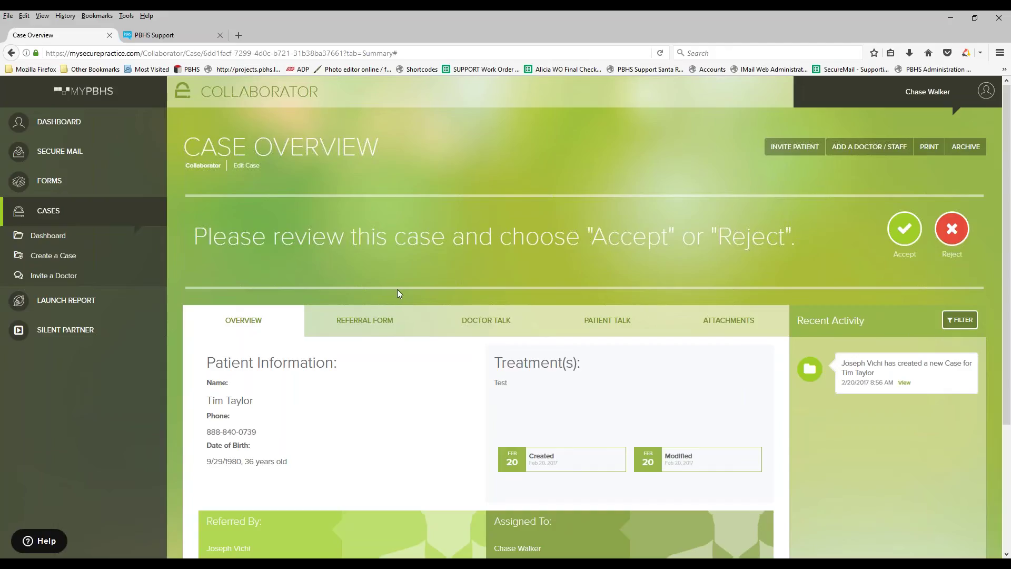
- Open Refer Case from the myPBHS home page and examine the colleague search, colleague cards and other specialists
click(58, 122)
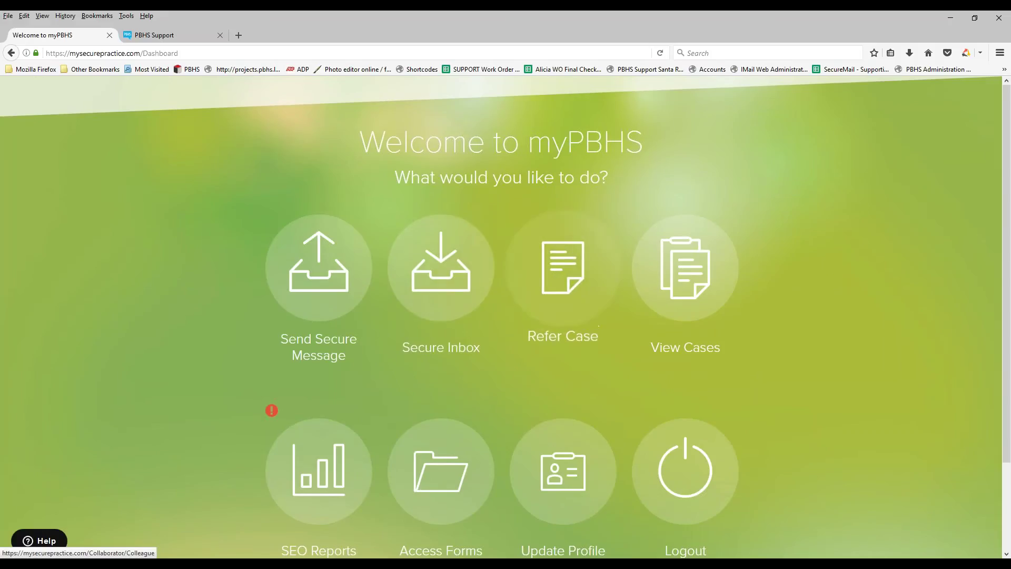
click(571, 325)
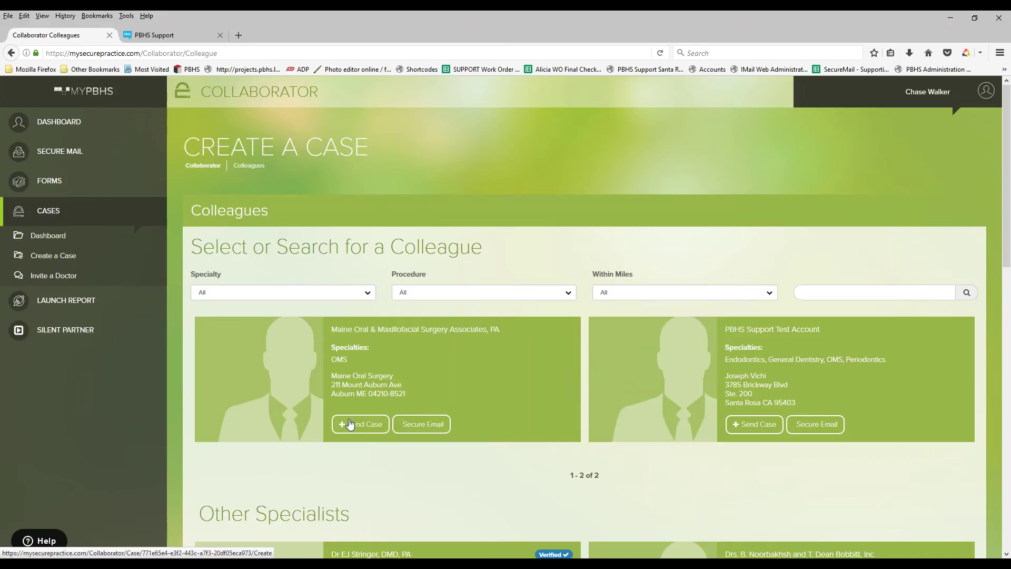
scroll(522, 348, down, 6)
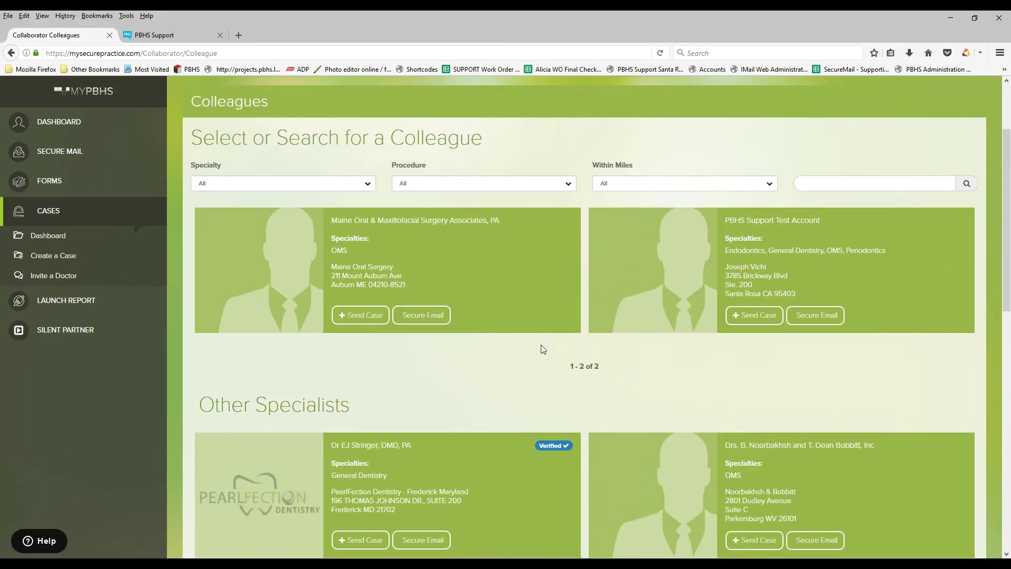
scroll(585, 340, up, 4)
scroll(635, 340, up, 2)
click(832, 291)
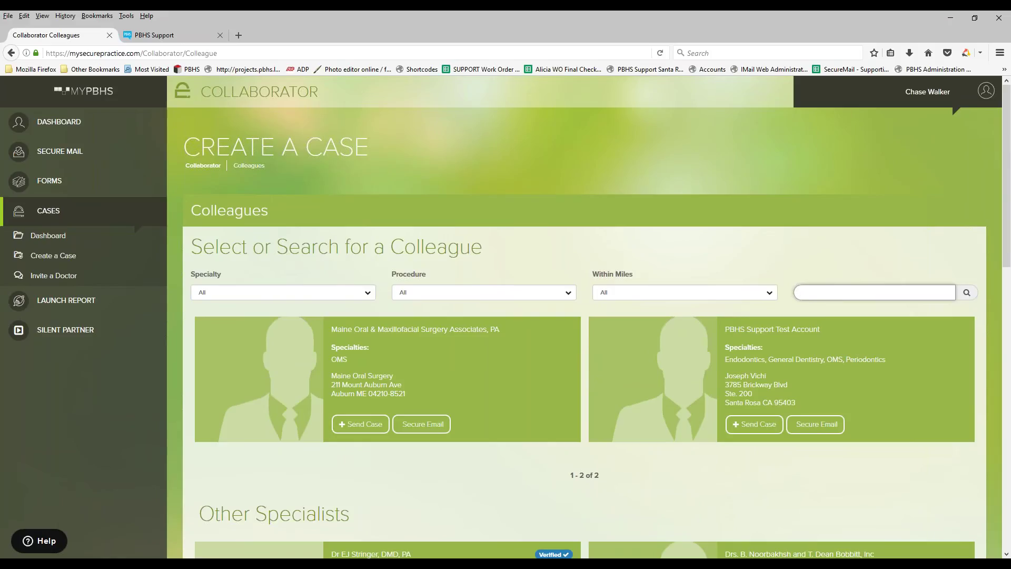
scroll(469, 289, down, 2)
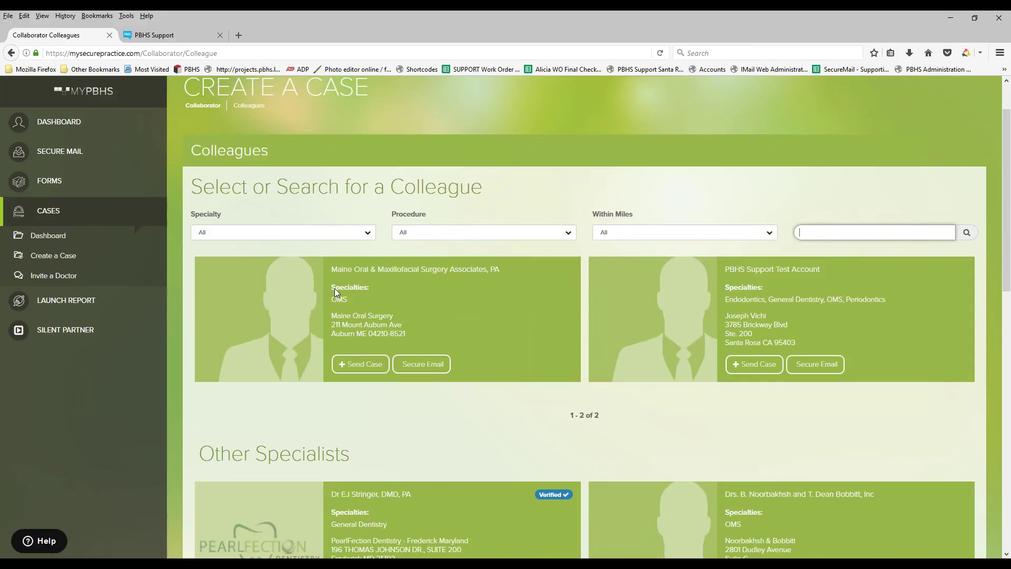
- Open a new case for Maine Oral & Maxillofacial Surgery Associates, PA, and review the entire blank form, from patient import to comments and attachments
click(352, 369)
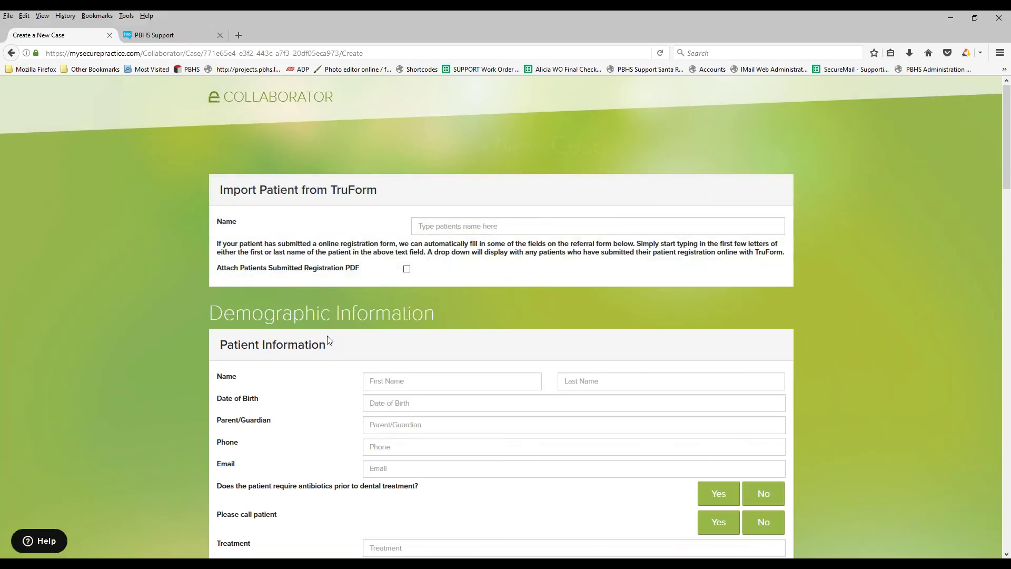
scroll(332, 322, down, 2)
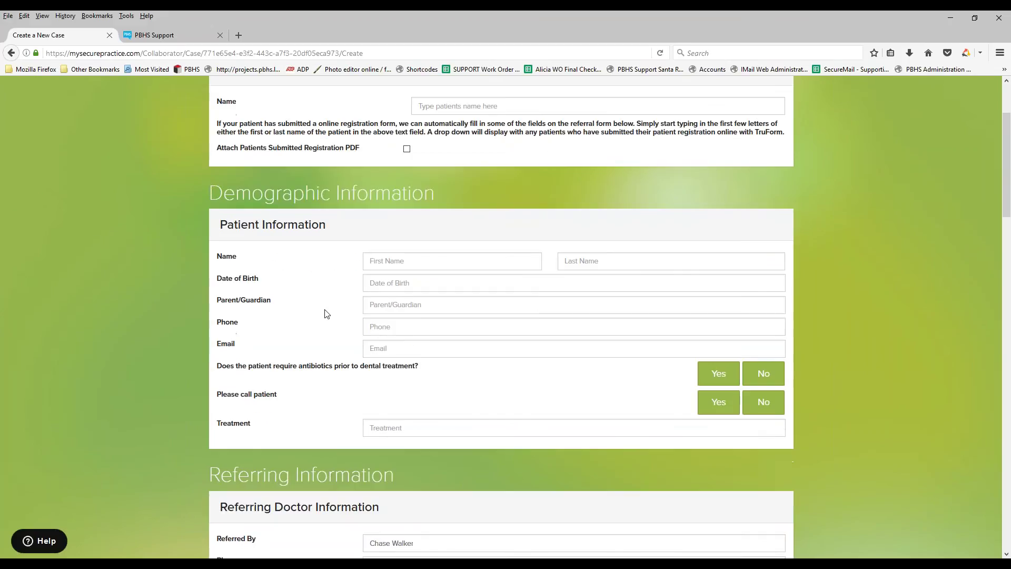
scroll(349, 298, down, 3)
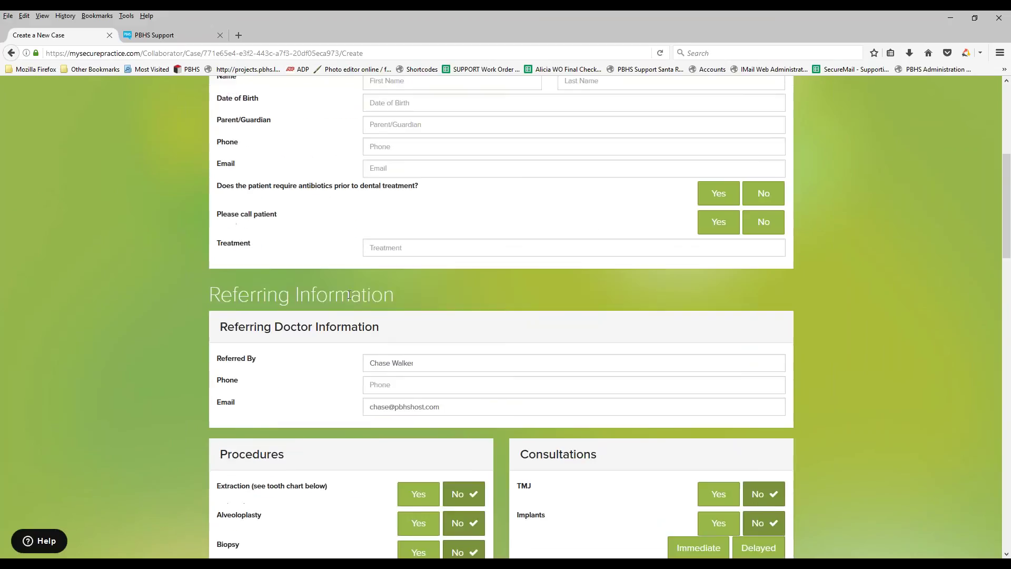
scroll(349, 295, down, 15)
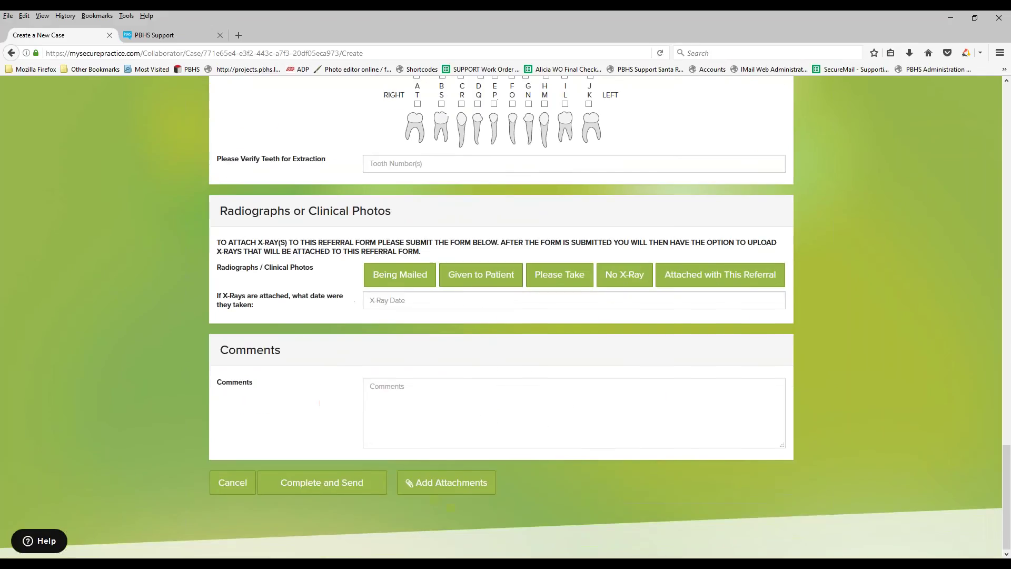
click(379, 403)
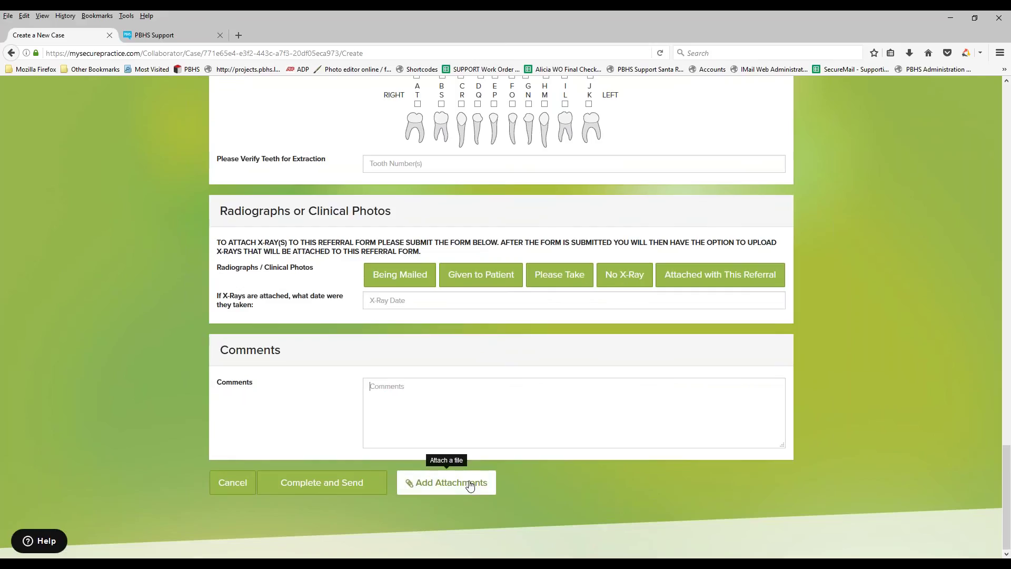
scroll(627, 418, up, 6)
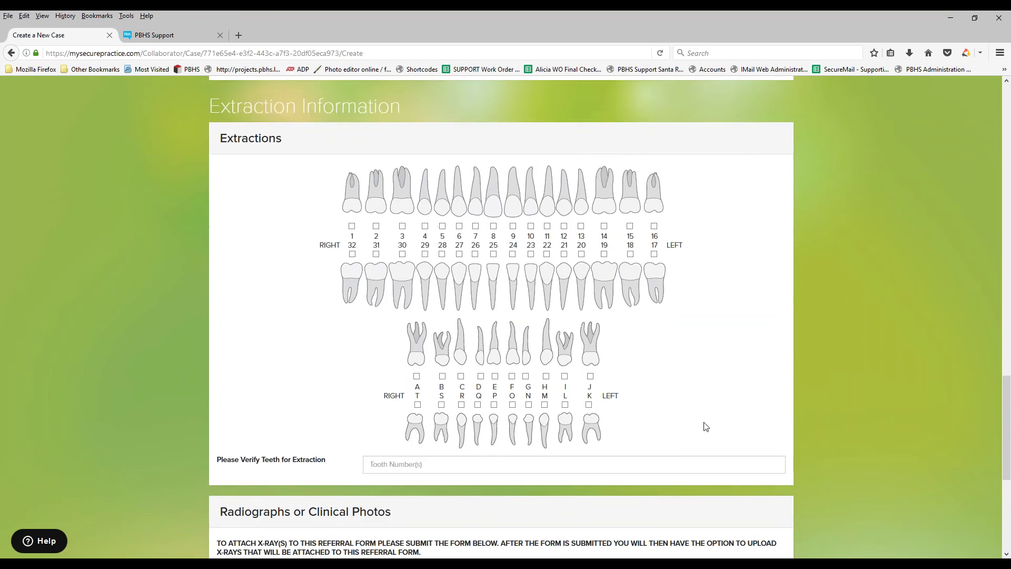
scroll(624, 421, up, 20)
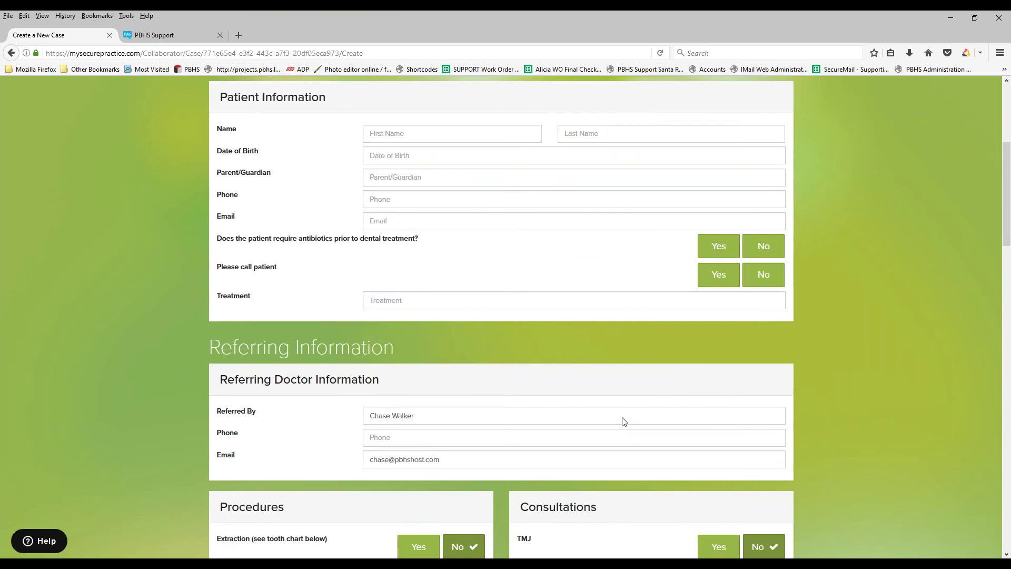
scroll(623, 421, up, 5)
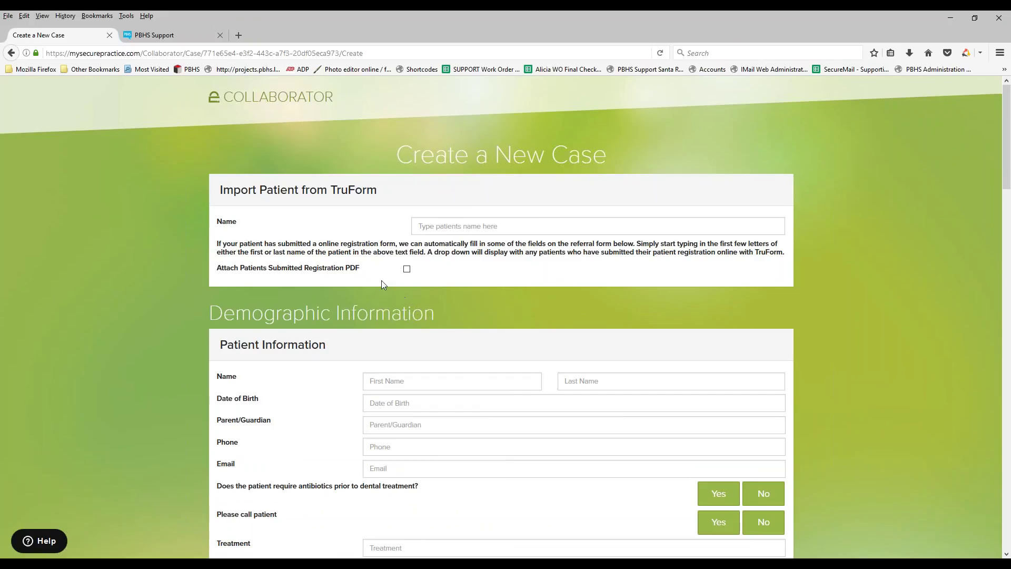
- Switch to the PBHS Support site, go back to the PBHS home page, and open the support page from there
click(168, 36)
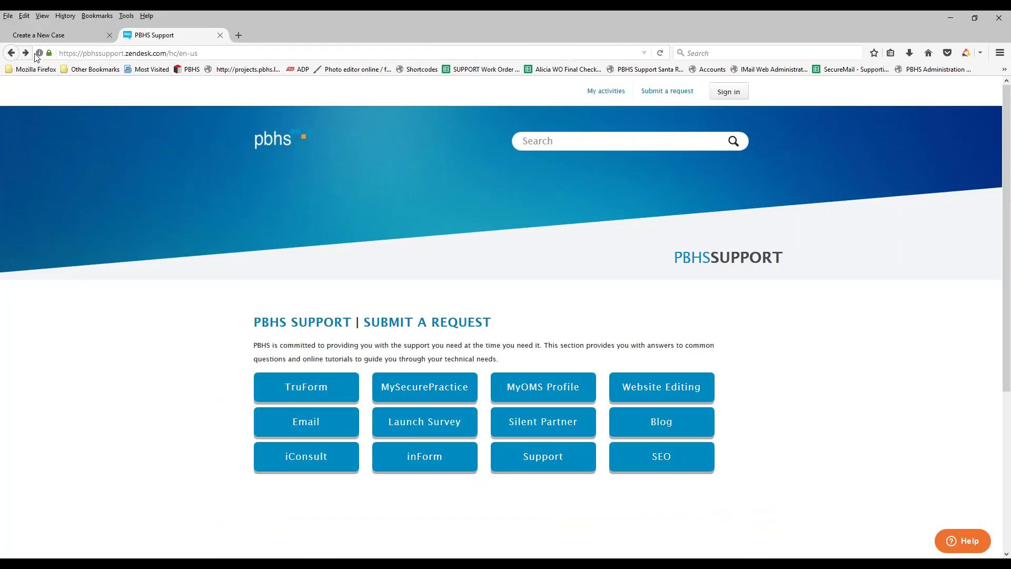
click(11, 53)
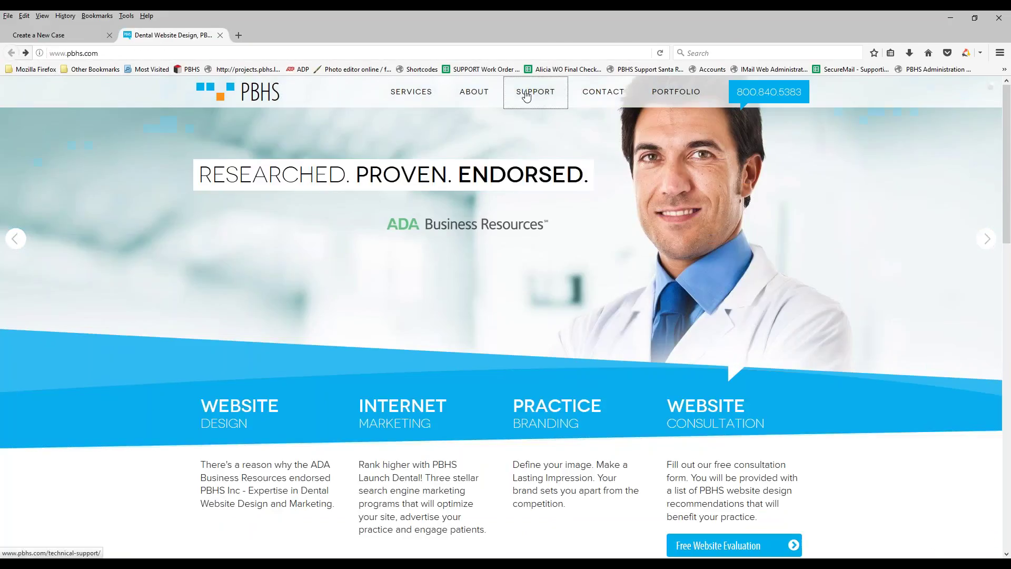
click(526, 94)
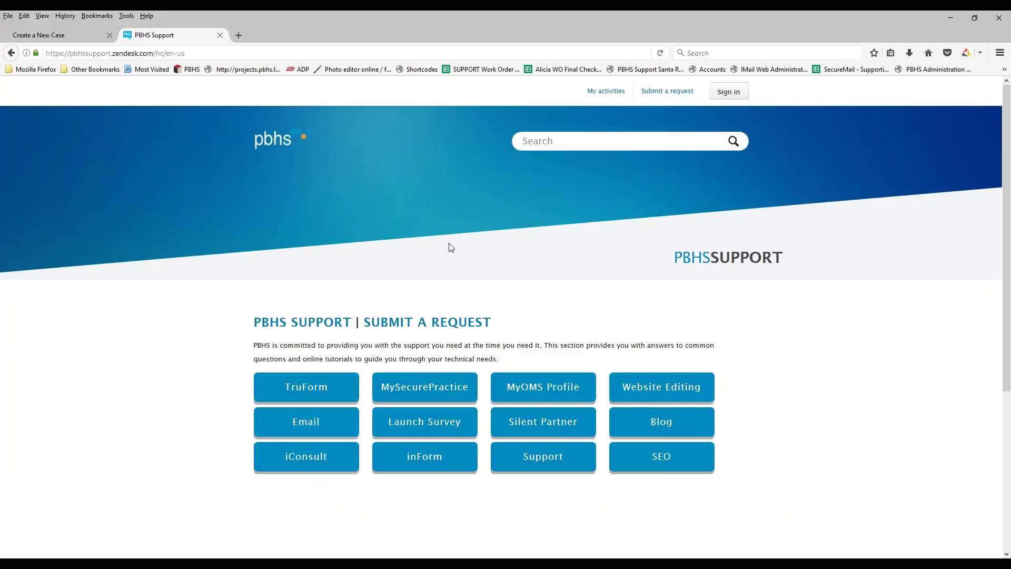
- Examine the MySecurePractice support topics for SecureMail, Collaborator and TruForm, and return to the main support page
click(425, 391)
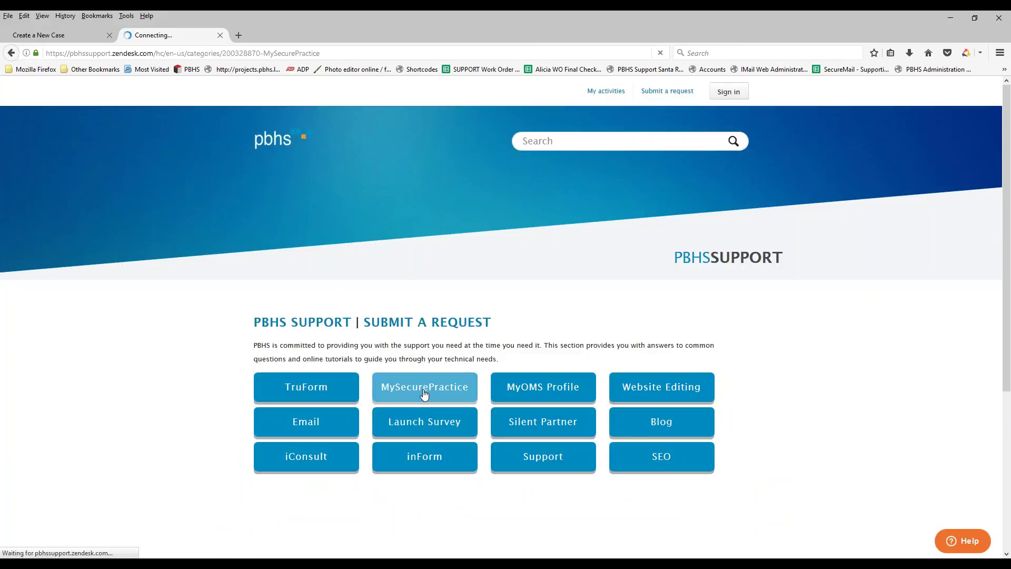
scroll(486, 329, down, 5)
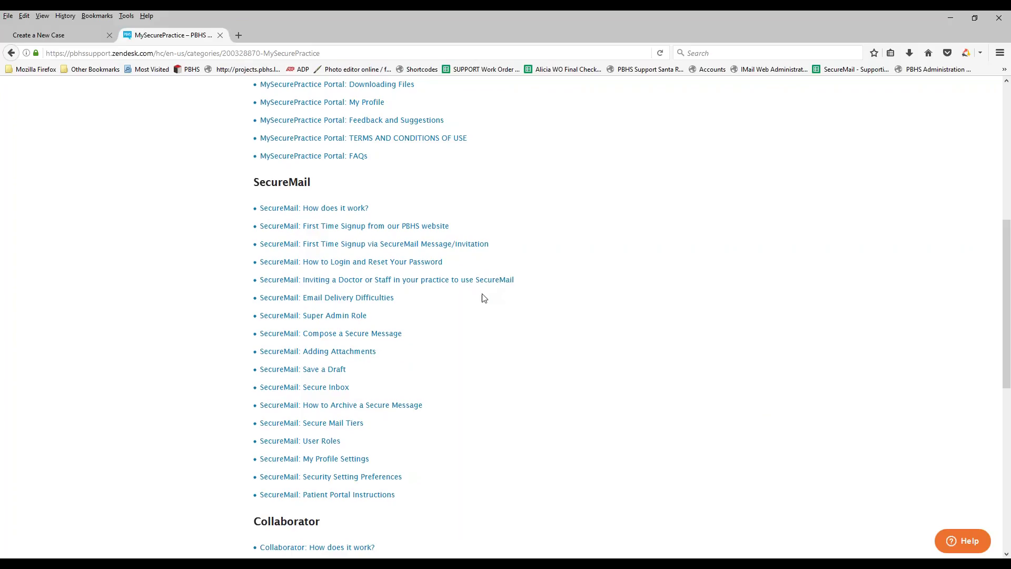
scroll(416, 300, down, 5)
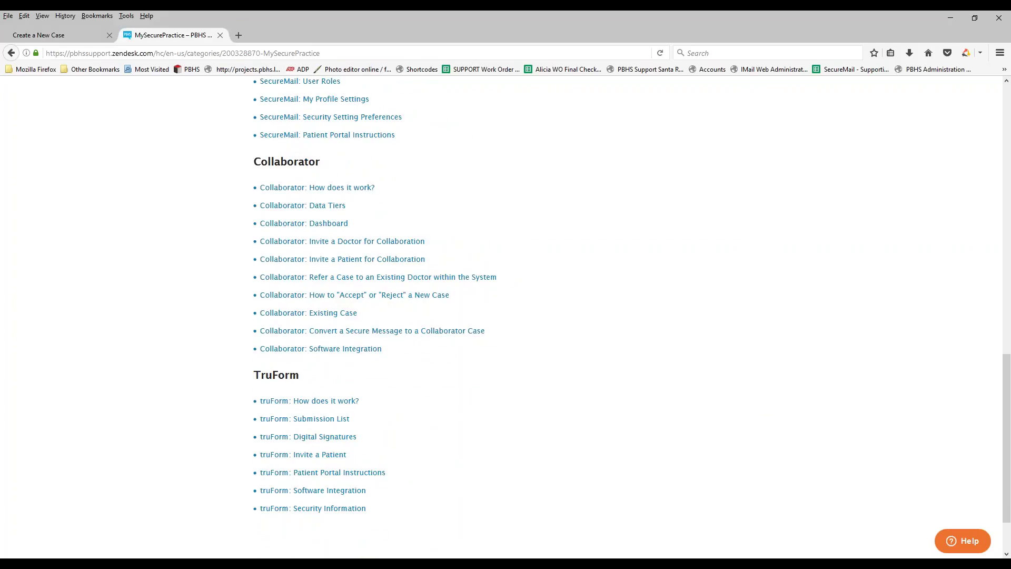
scroll(588, 347, up, 10)
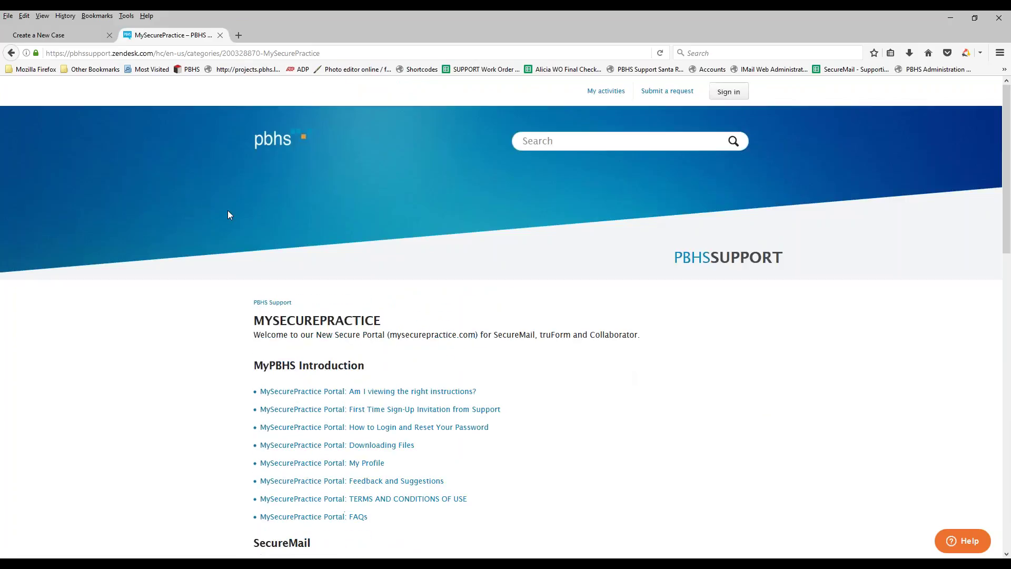
click(11, 52)
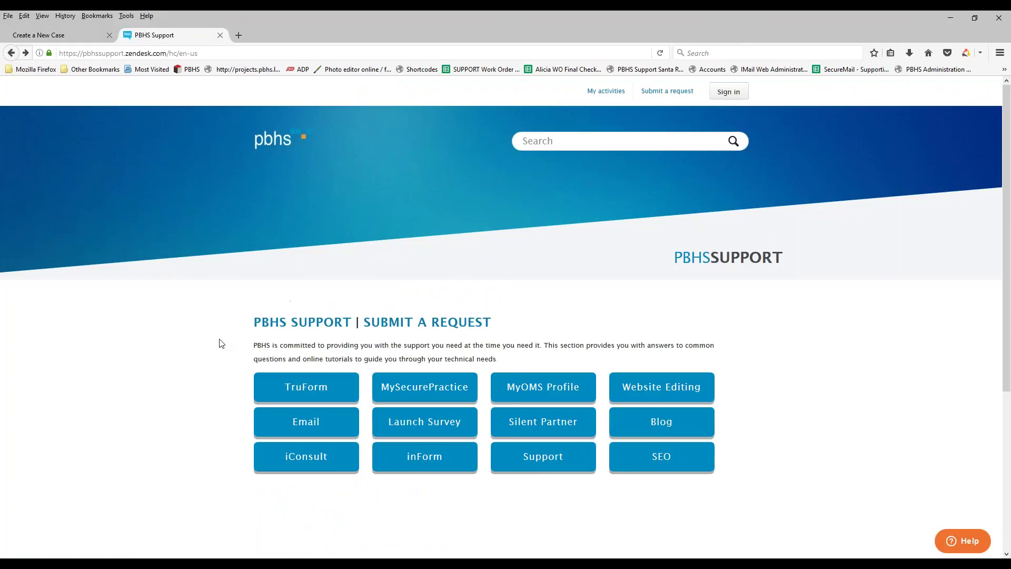